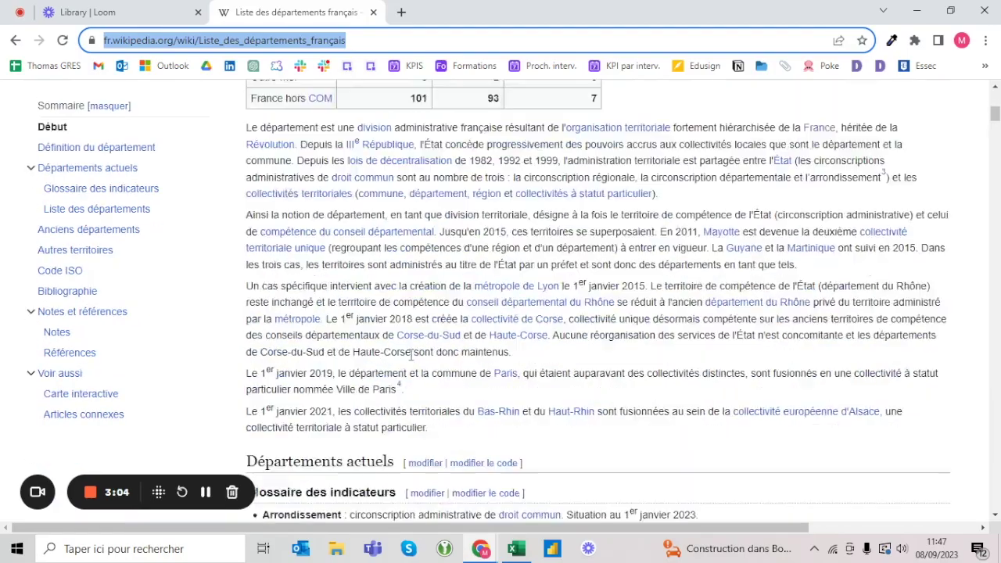
{"action": "scroll", "coordinate": [391, 313], "scroll_direction": "down", "scroll_amount": 10}
{"action": "scroll", "coordinate": [411, 355], "scroll_direction": "down", "scroll_amount": 3}
Step: Scroll the Wikipedia page down and sideways until the départements table and its headers show
{"action": "scroll", "coordinate": [411, 355], "scroll_direction": "up", "scroll_amount": 2}
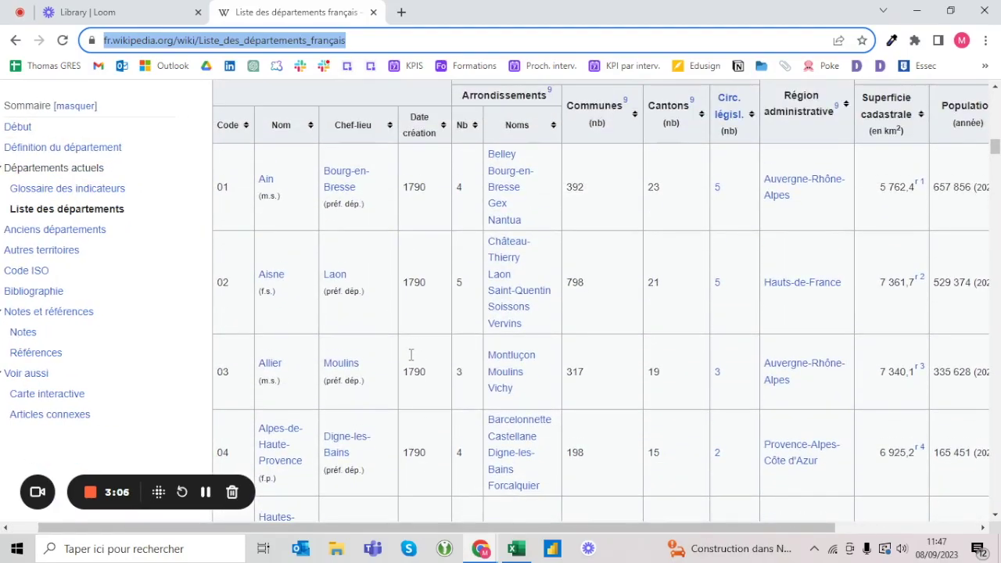
{"action": "scroll", "coordinate": [410, 355], "scroll_direction": "right", "scroll_amount": 2}
{"action": "scroll", "coordinate": [410, 355], "scroll_direction": "left", "scroll_amount": 3}
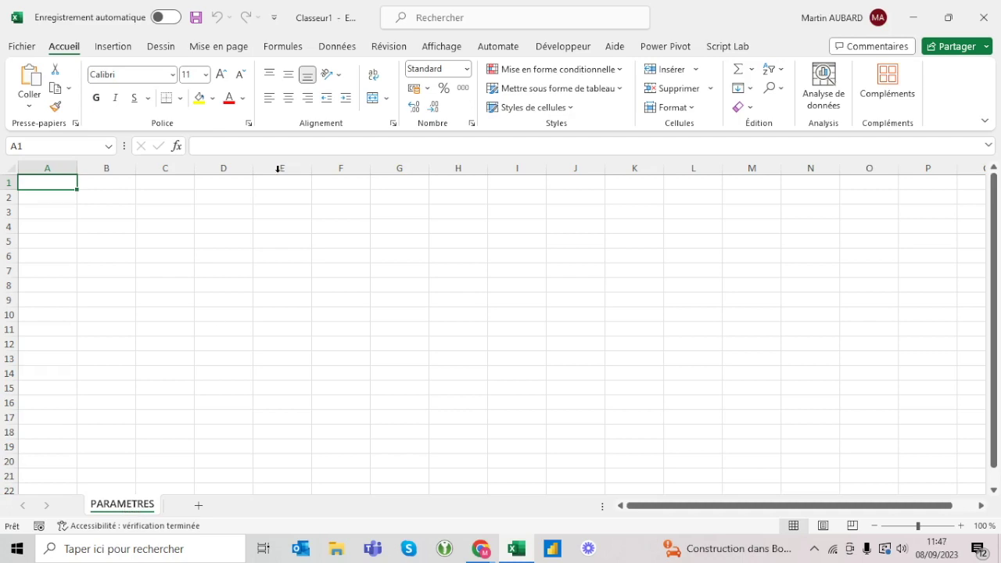
Step: Select cell C5 on the empty PARAMETRES sheet, then return to Chrome's Ecosia results
{"action": "left_click", "coordinate": [158, 238]}
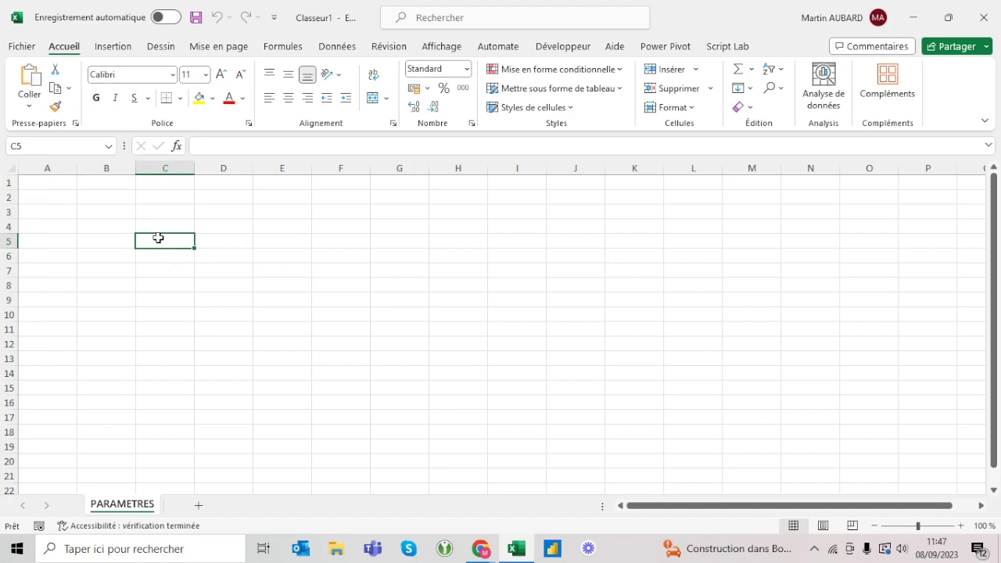
{"action": "key", "text": "alt+Tab"}
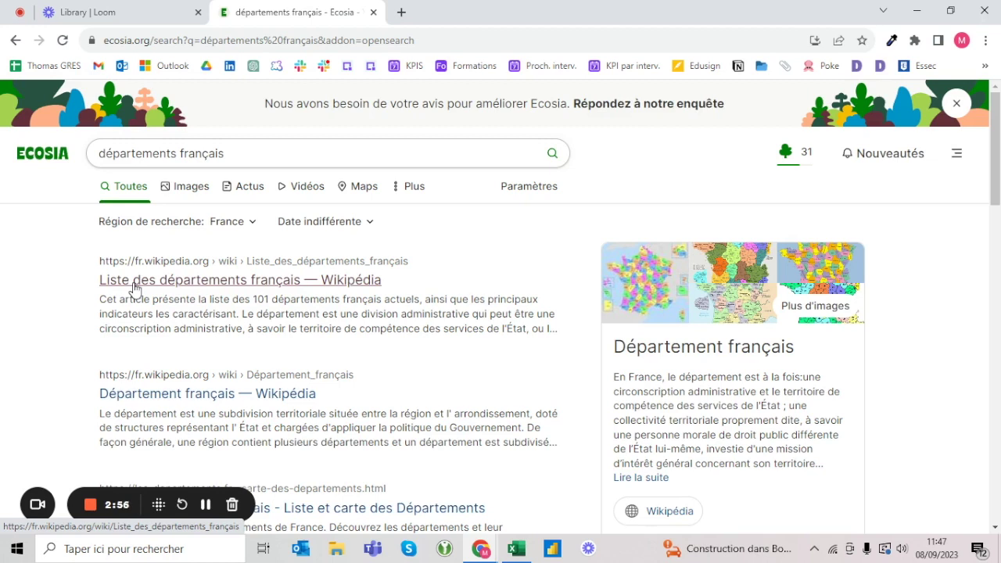
Step: Open the Wikipedia 'Liste des départements français' result, grab its URL, review the table, and return to Excel
{"action": "left_click", "coordinate": [134, 282]}
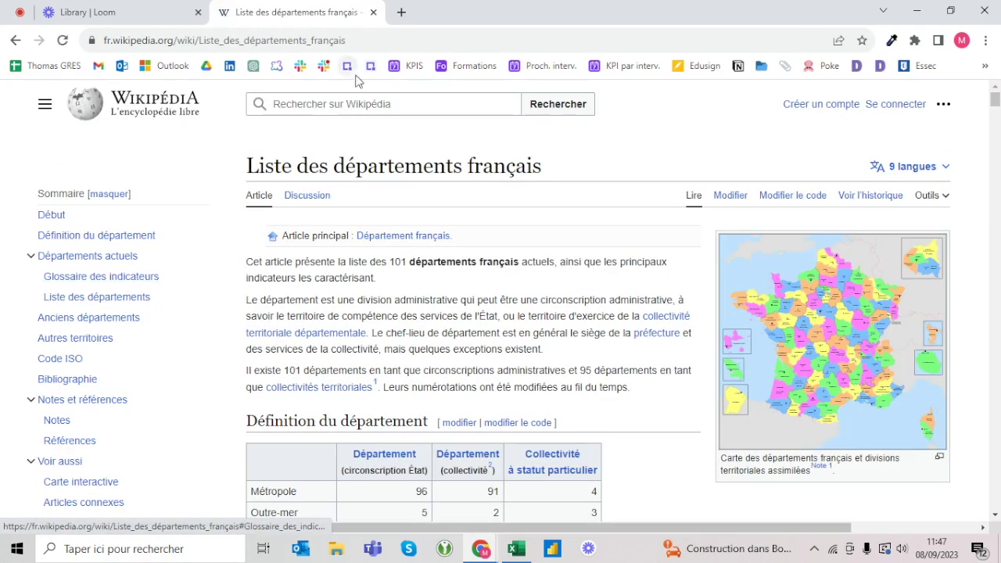
{"action": "left_click", "coordinate": [337, 46]}
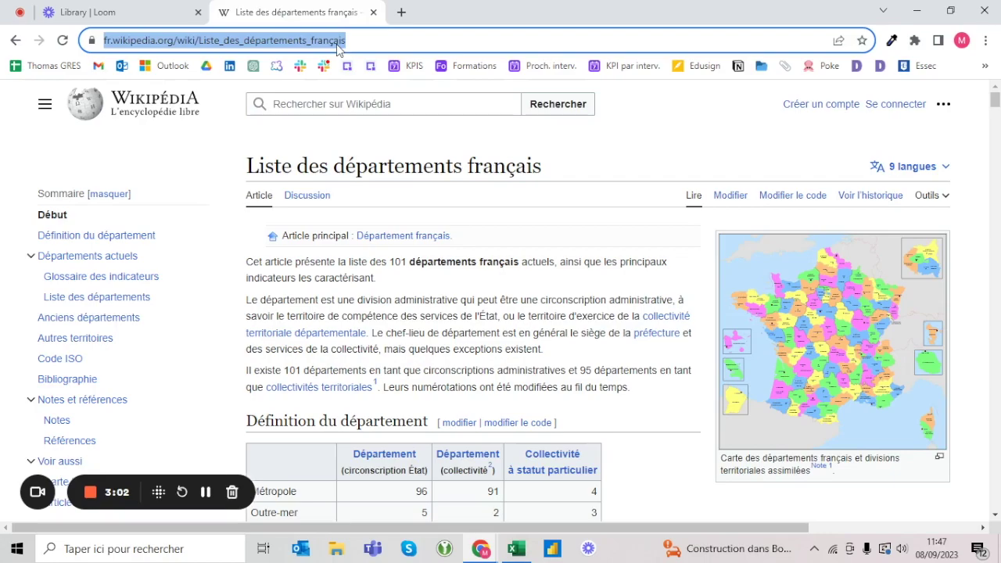
{"action": "scroll", "coordinate": [411, 355], "scroll_direction": "down", "scroll_amount": 7}
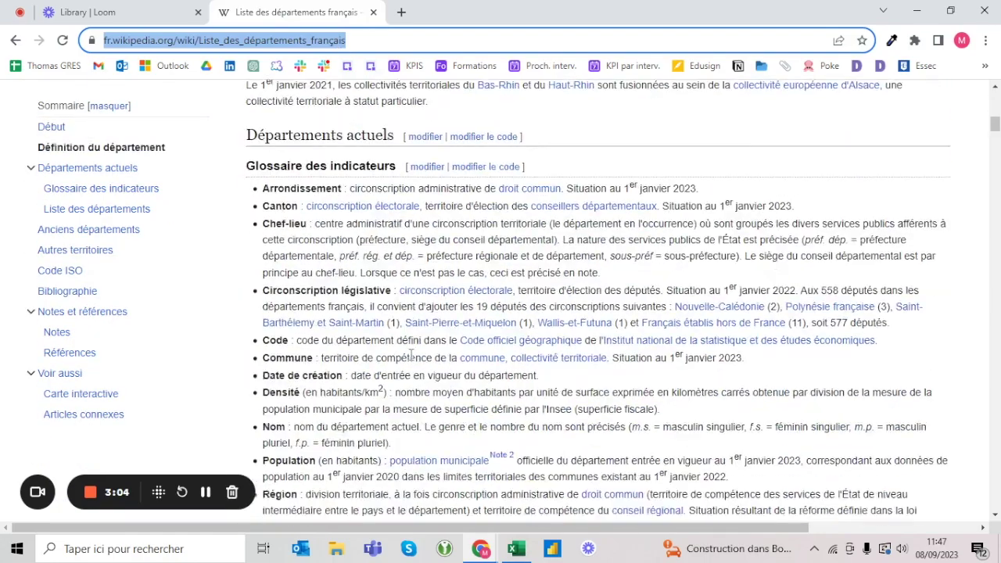
{"action": "scroll", "coordinate": [410, 355], "scroll_direction": "down", "scroll_amount": 12}
{"action": "scroll", "coordinate": [411, 355], "scroll_direction": "down", "scroll_amount": 2}
{"action": "scroll", "coordinate": [410, 355], "scroll_direction": "up", "scroll_amount": 2}
{"action": "scroll", "coordinate": [411, 355], "scroll_direction": "right", "scroll_amount": 2}
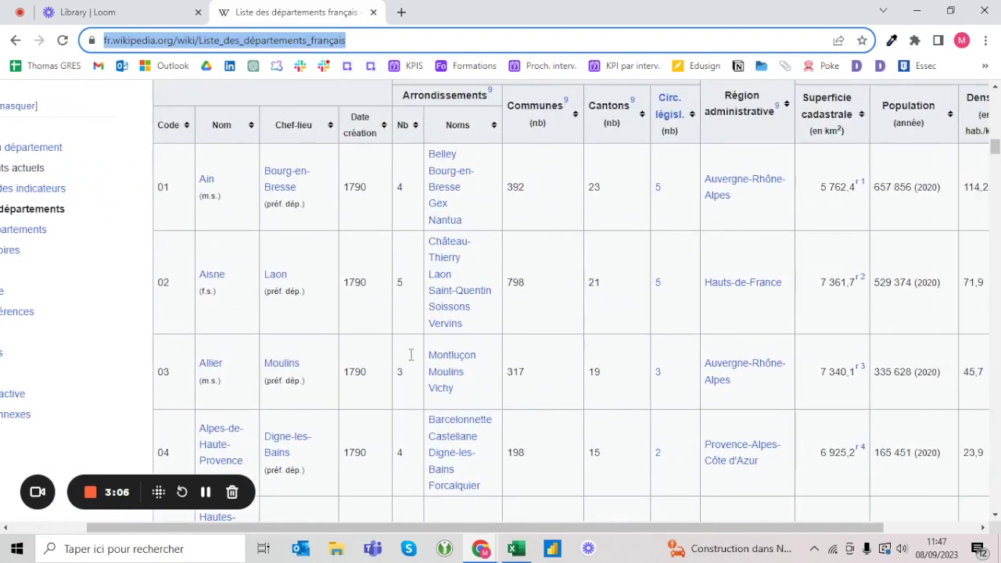
{"action": "scroll", "coordinate": [410, 355], "scroll_direction": "right", "scroll_amount": 1}
{"action": "scroll", "coordinate": [410, 355], "scroll_direction": "left", "scroll_amount": 3}
{"action": "scroll", "coordinate": [410, 355], "scroll_direction": "right", "scroll_amount": 3}
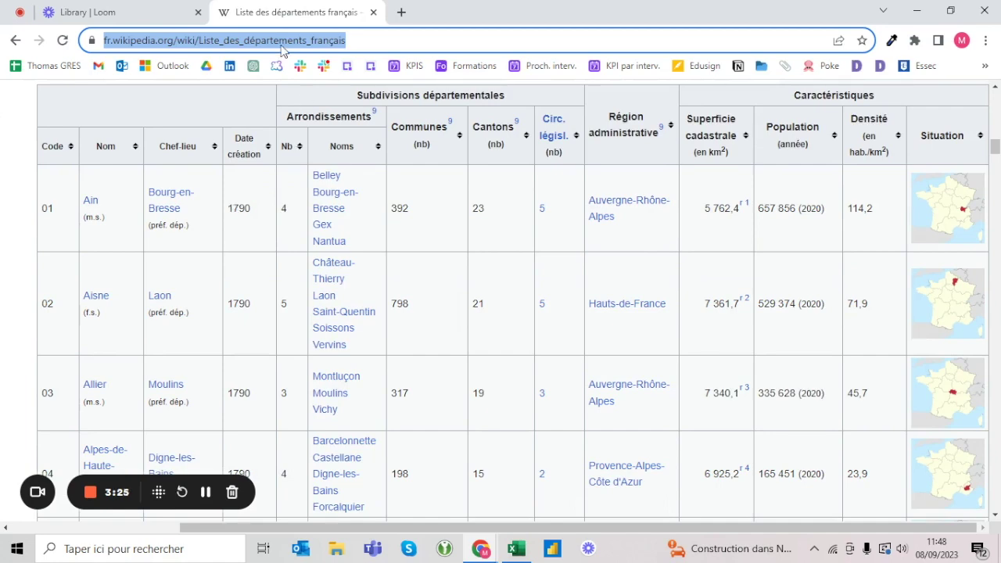
{"action": "key", "text": "alt+Tab"}
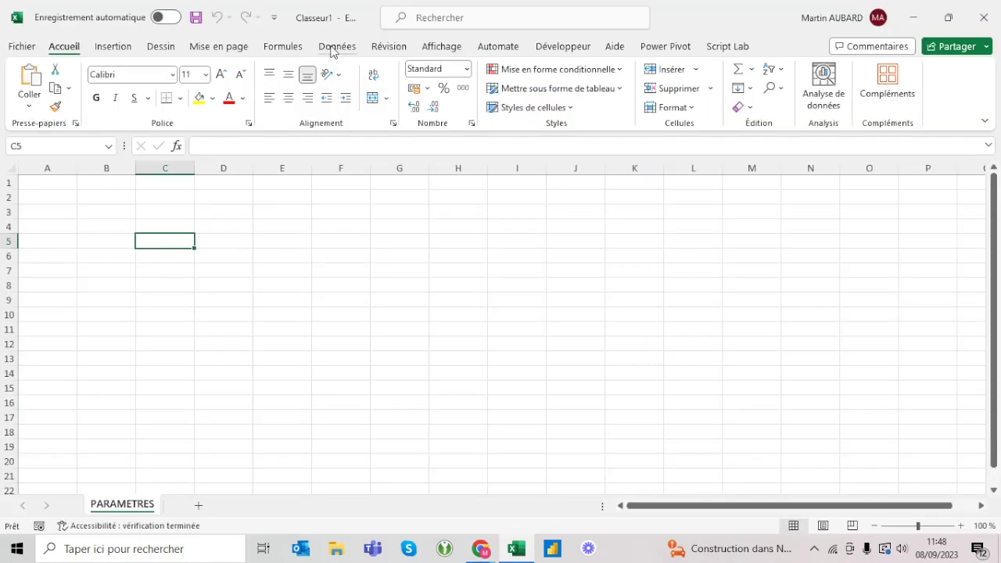
Step: Start a From Web import from the Données tab using the pasted Wikipedia URL
{"action": "left_click", "coordinate": [337, 46]}
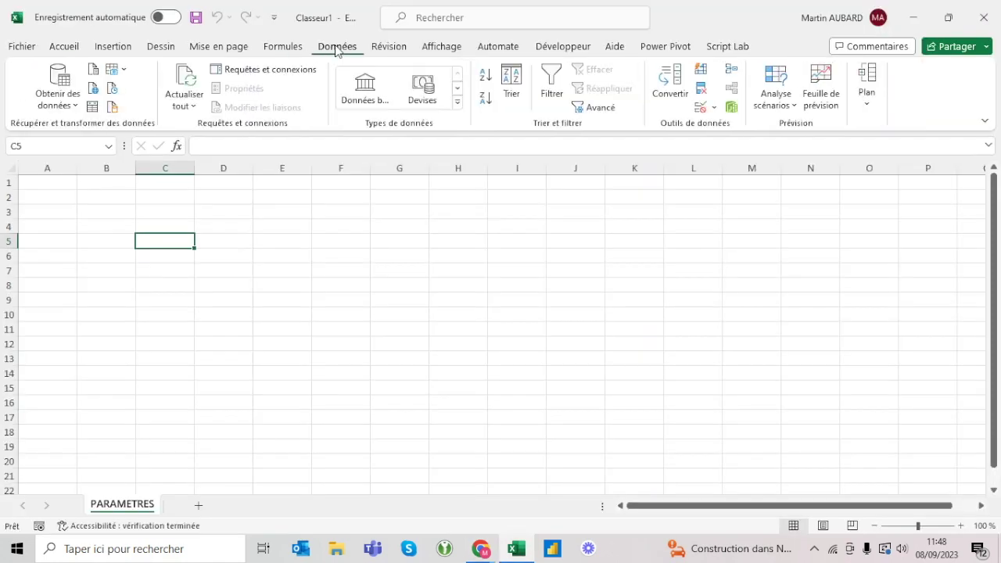
{"action": "left_click", "coordinate": [92, 90]}
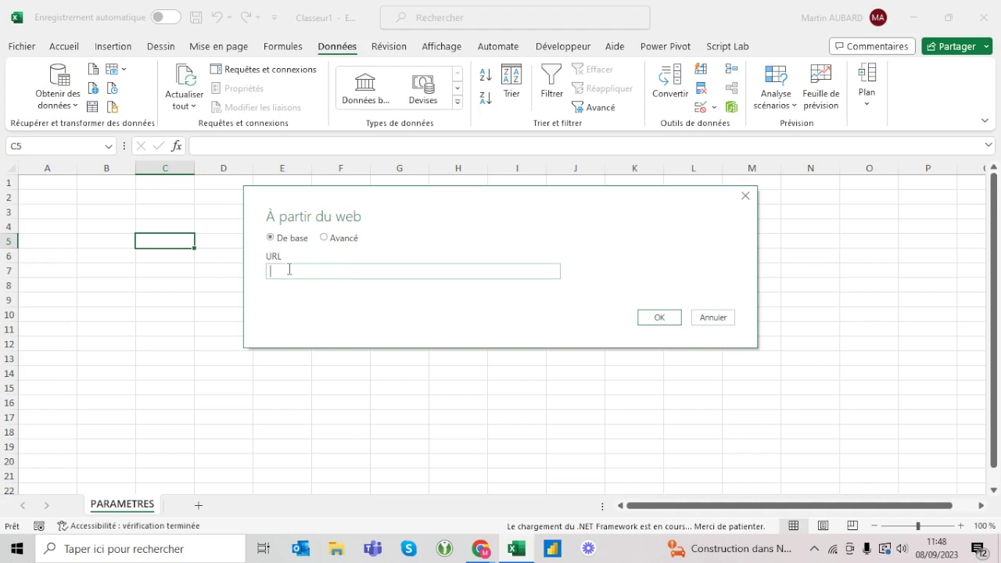
{"action": "key", "text": "ctrl+v"}
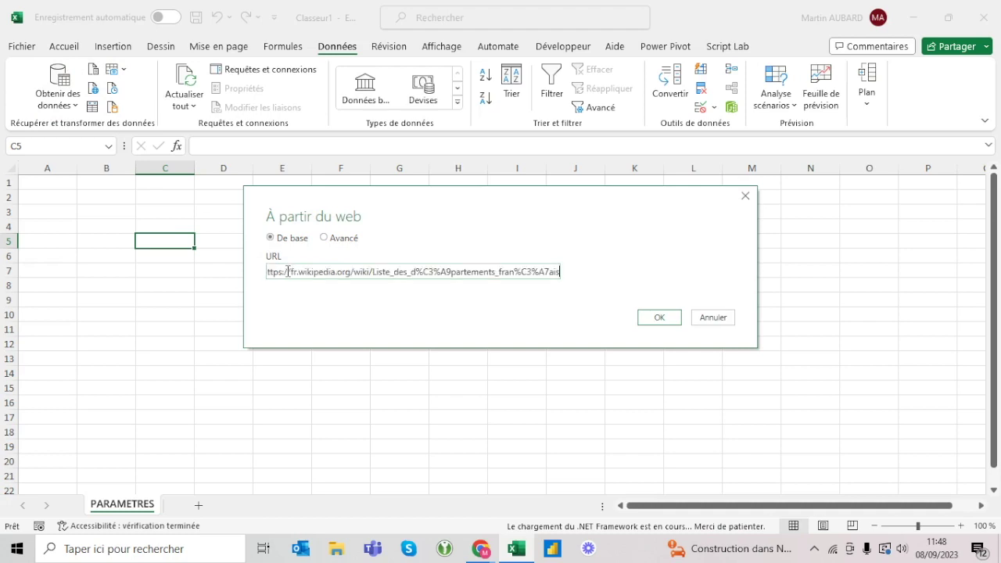
{"action": "left_click", "coordinate": [659, 320]}
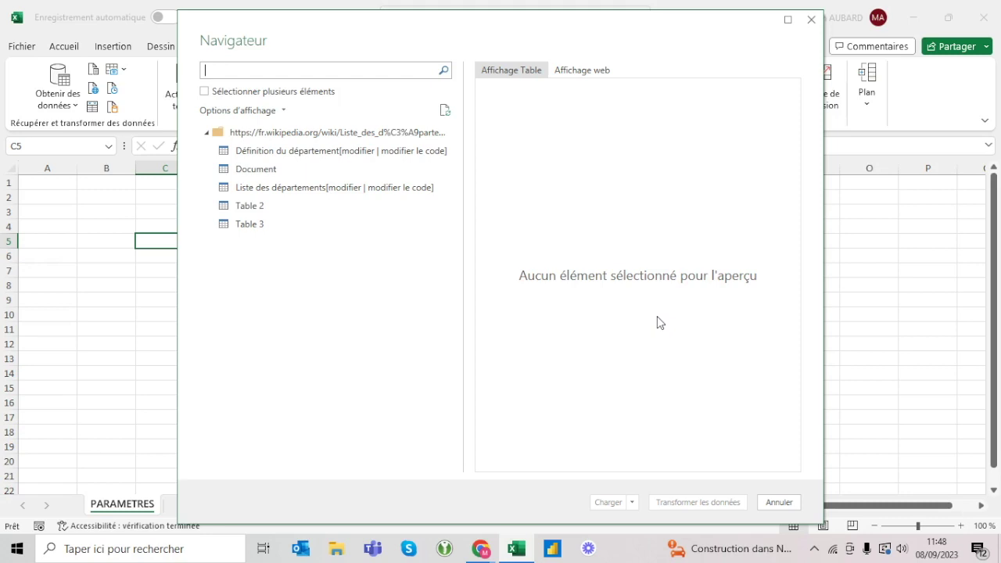
Step: Compare Table 2 and Table 3, then load 'Liste des départements' into Power Query for transformation
{"action": "left_click", "coordinate": [317, 194]}
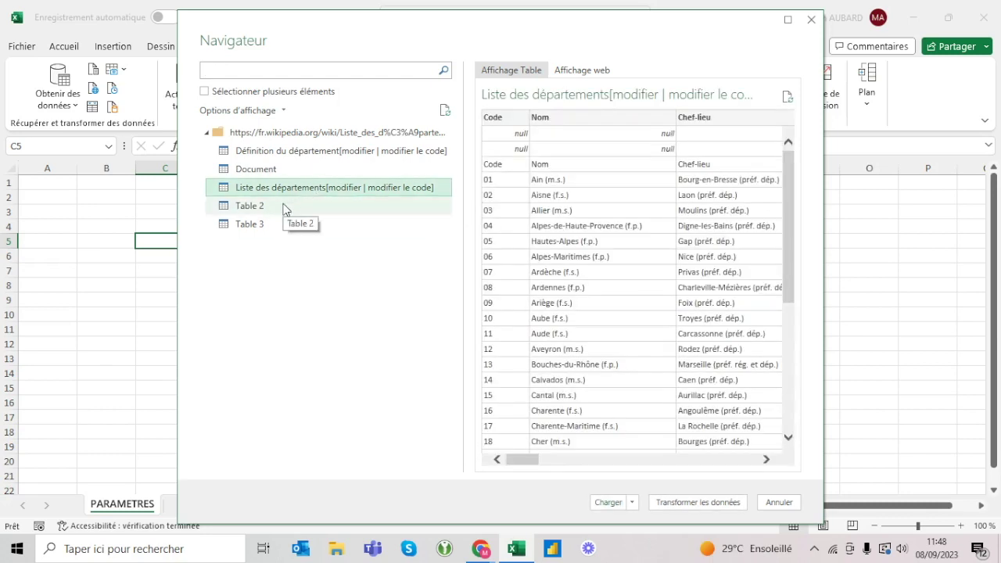
{"action": "left_click", "coordinate": [285, 207]}
{"action": "left_click", "coordinate": [258, 226]}
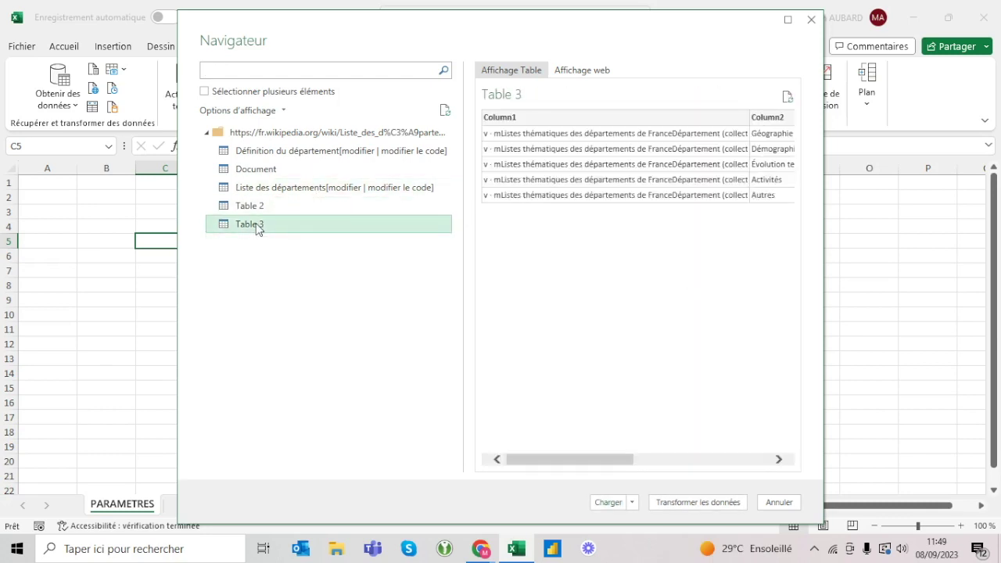
{"action": "left_click", "coordinate": [283, 195]}
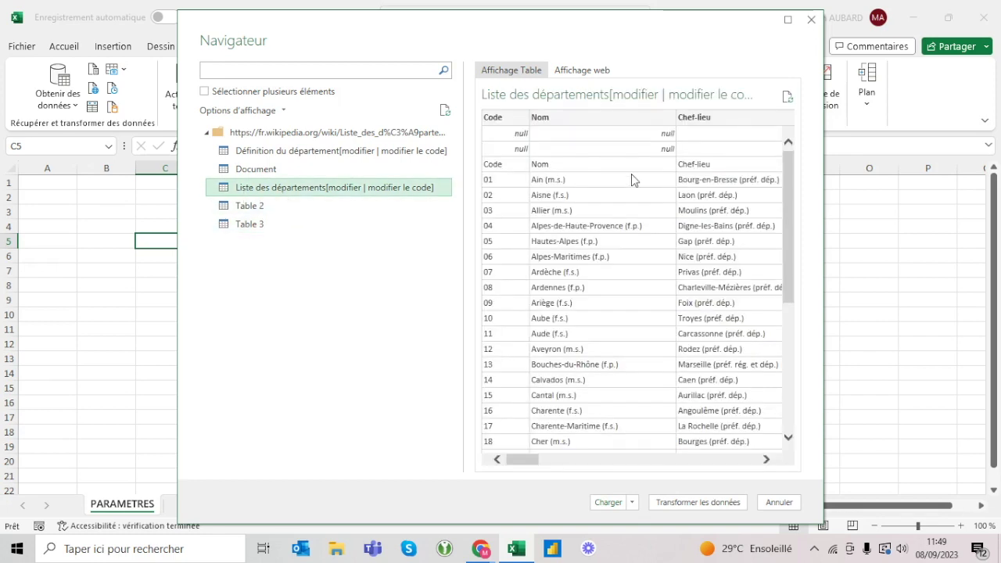
{"action": "scroll", "coordinate": [632, 180], "scroll_direction": "right", "scroll_amount": 5}
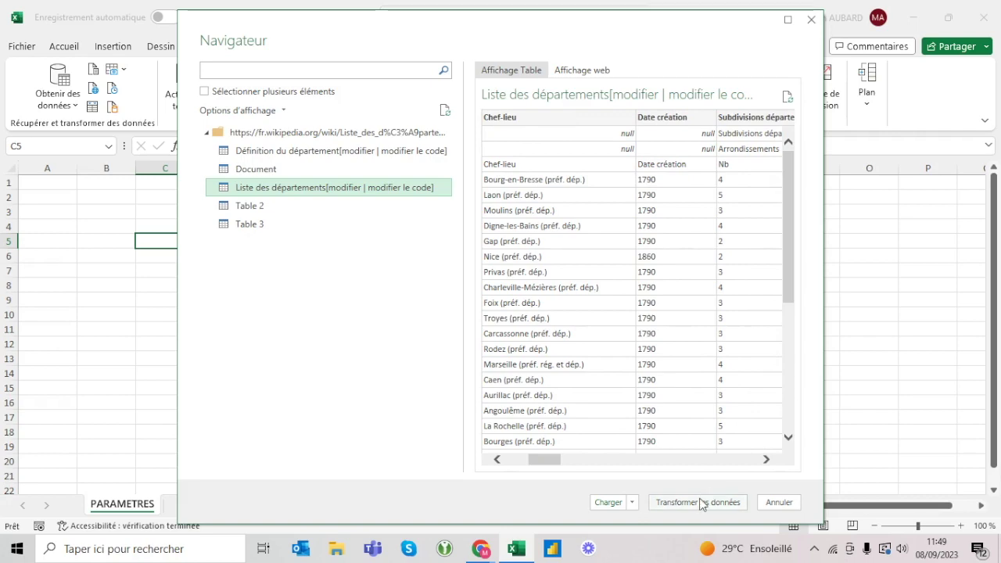
{"action": "left_click", "coordinate": [698, 502]}
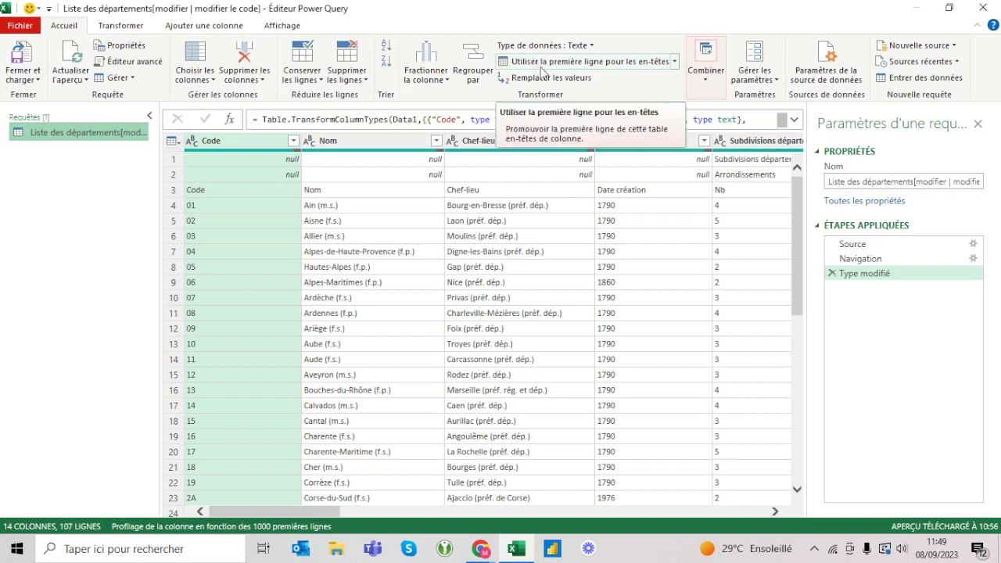
Step: Promote the first row to headers twice so Code, Nom and Chef-lieu become column titles
{"action": "left_click", "coordinate": [173, 191]}
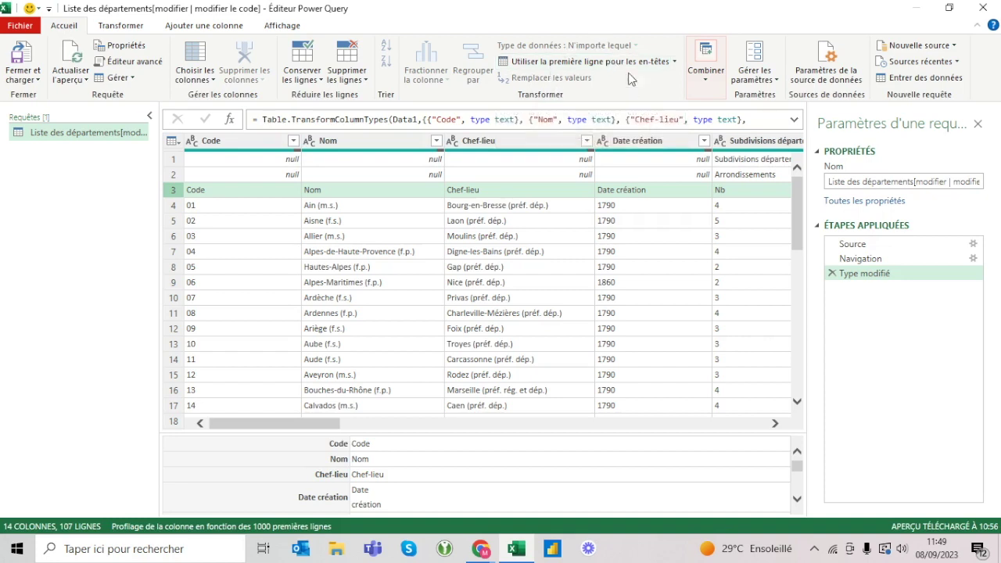
{"action": "left_click", "coordinate": [545, 62]}
{"action": "left_click", "coordinate": [545, 62]}
{"action": "left_click", "coordinate": [545, 62]}
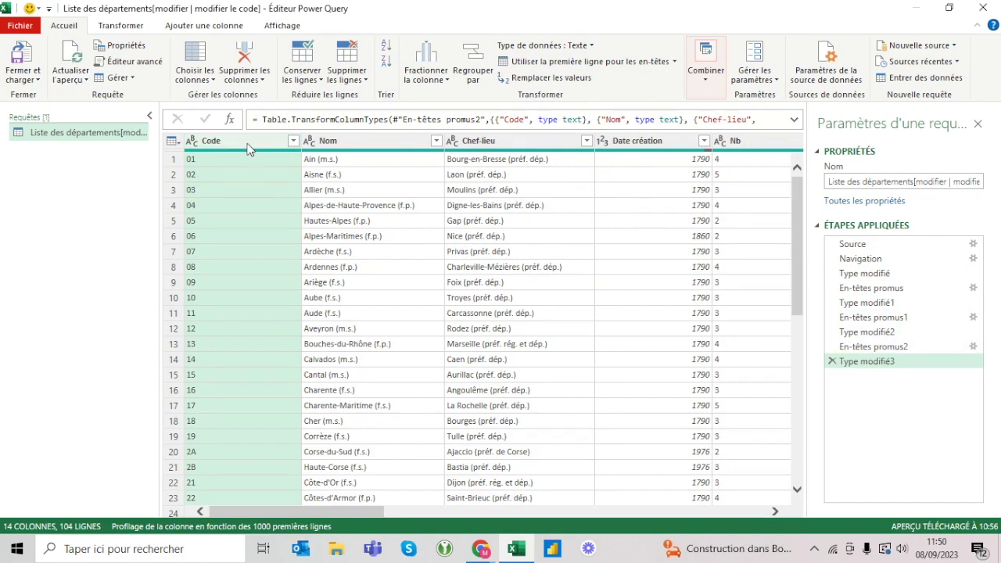
Step: Rename the Nom column to Département
{"action": "left_click", "coordinate": [365, 146]}
{"action": "double_click", "coordinate": [365, 143]}
{"action": "type", "text": "Dé"}
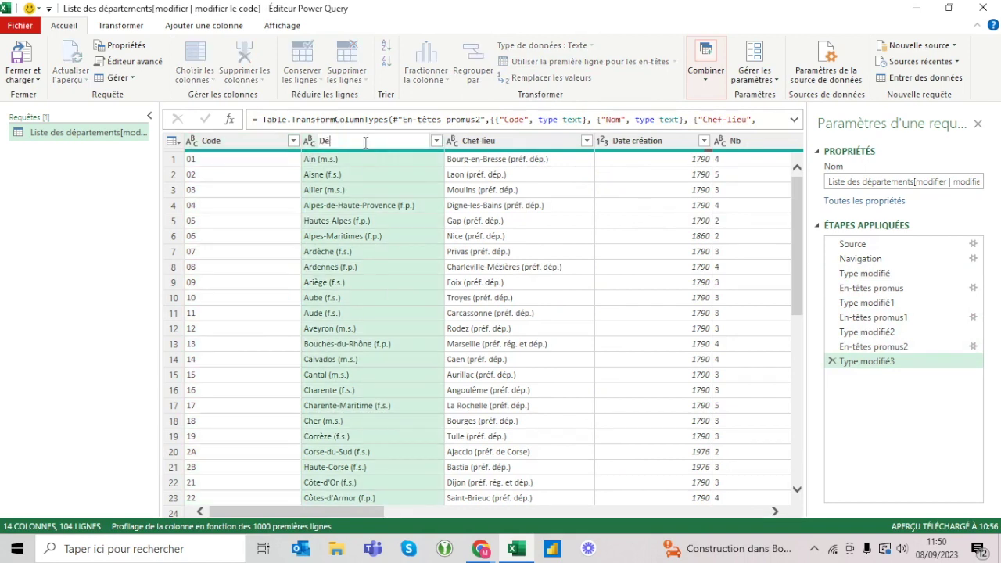
{"action": "type", "text": "partement"}
{"action": "key", "text": "Return"}
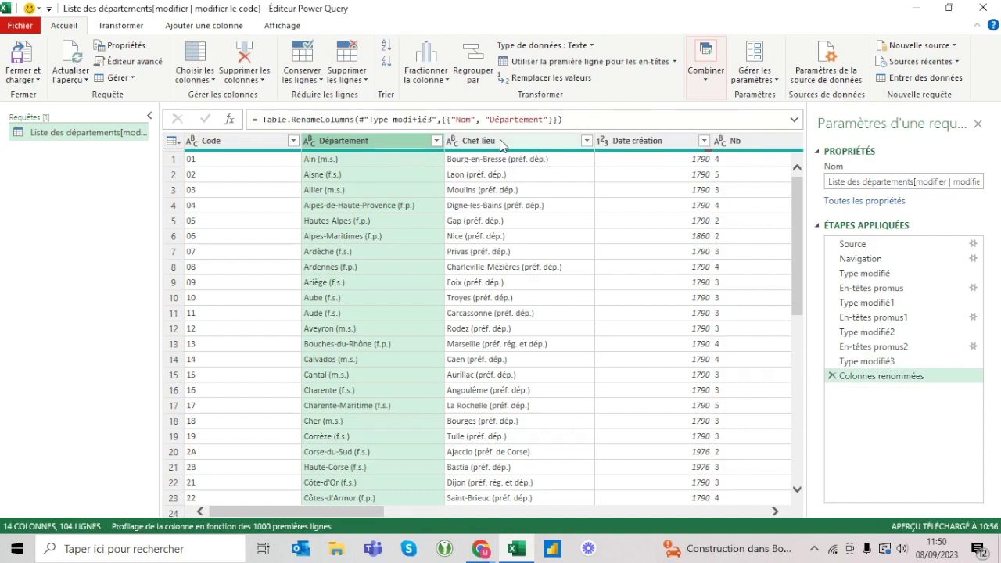
Step: Select the Code and Département columns together
{"action": "left_click", "coordinate": [504, 145]}
{"action": "scroll", "coordinate": [673, 160], "scroll_direction": "right", "scroll_amount": 3}
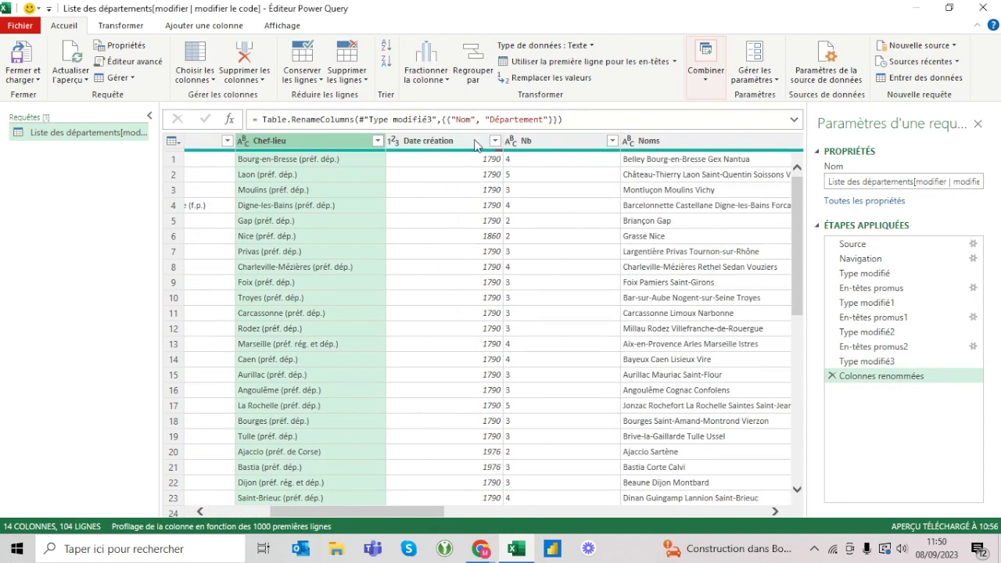
{"action": "scroll", "coordinate": [426, 217], "scroll_direction": "left", "scroll_amount": 3}
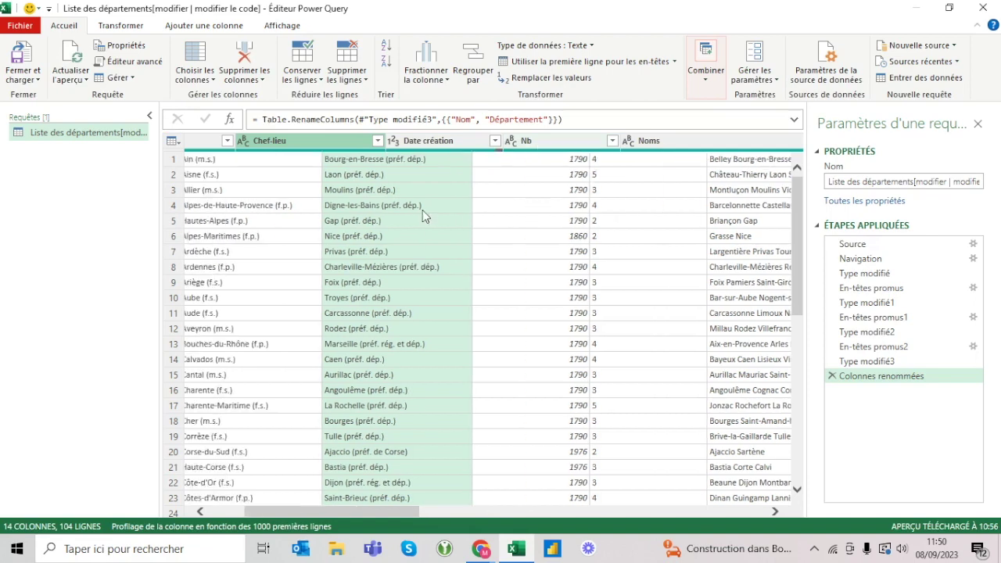
{"action": "left_click", "coordinate": [258, 140]}
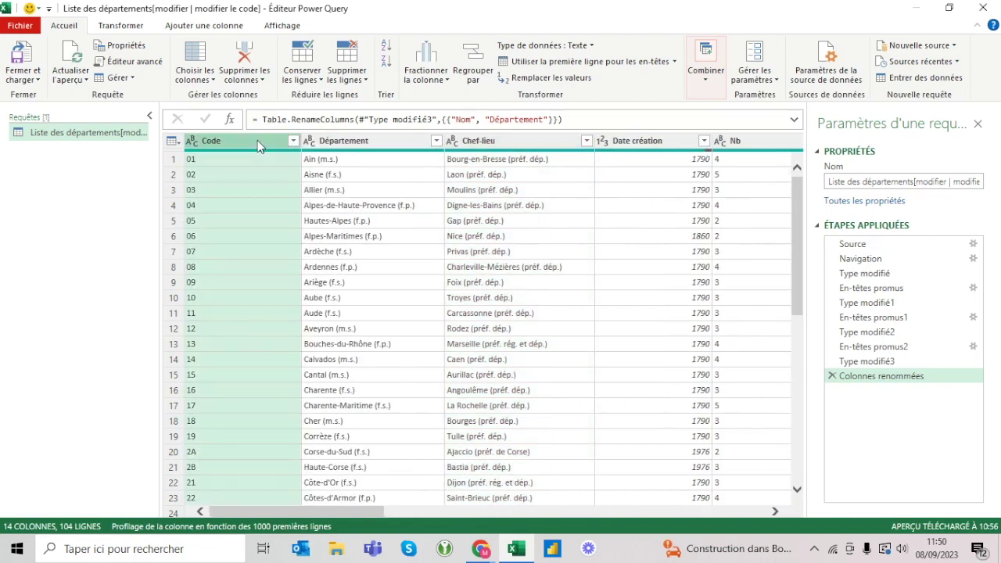
{"action": "left_click", "coordinate": [337, 144], "text": "ctrl"}
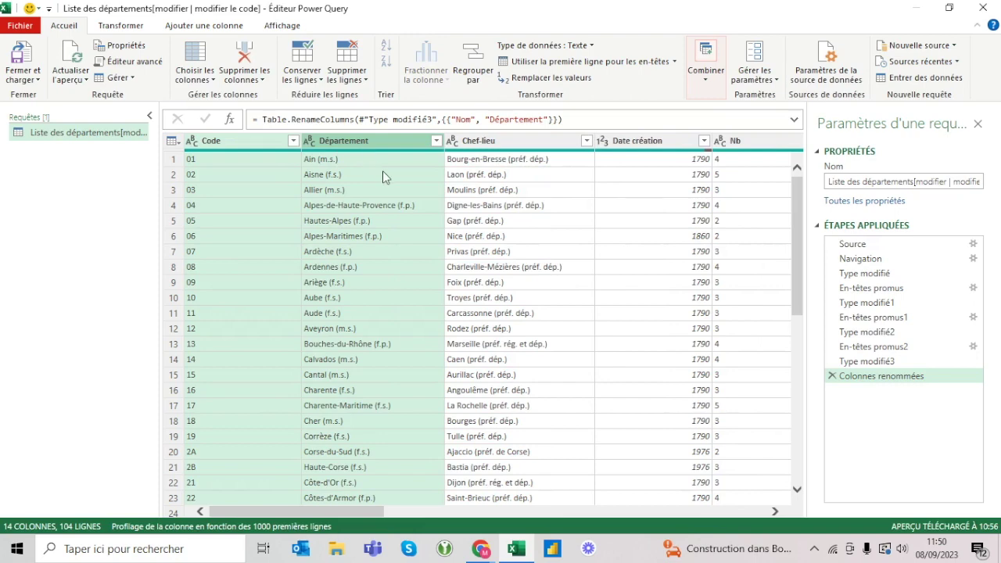
{"action": "scroll", "coordinate": [382, 174], "scroll_direction": "right", "scroll_amount": 5}
{"action": "scroll", "coordinate": [382, 175], "scroll_direction": "left", "scroll_amount": 5}
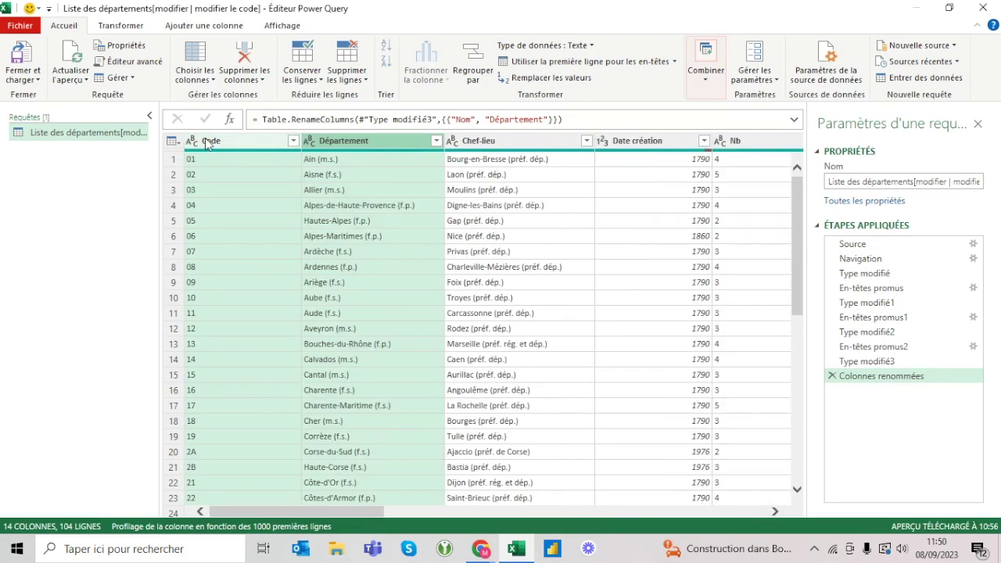
{"action": "left_click", "coordinate": [207, 142]}
{"action": "left_click", "coordinate": [348, 142], "text": "ctrl"}
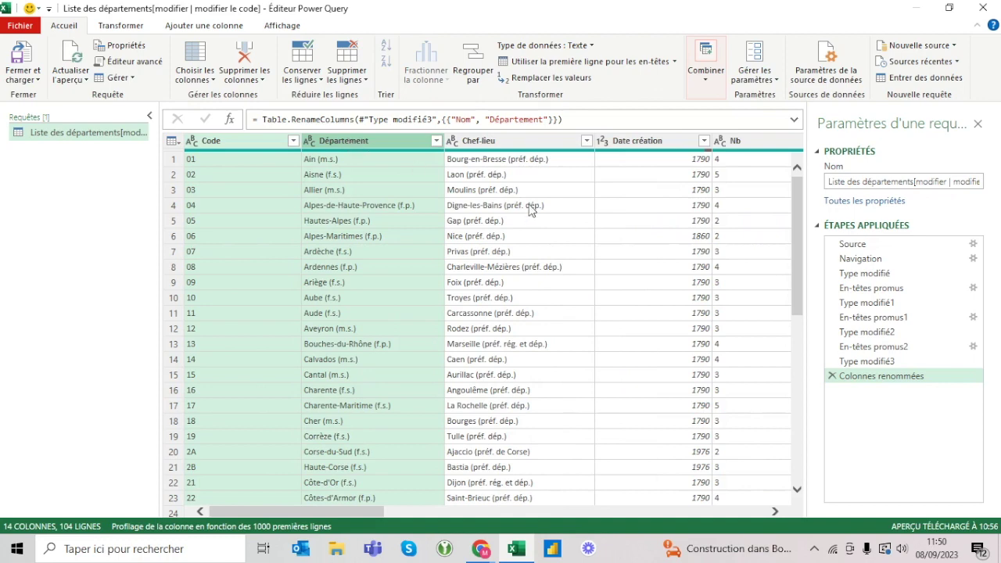
{"action": "scroll", "coordinate": [528, 210], "scroll_direction": "right", "scroll_amount": 10}
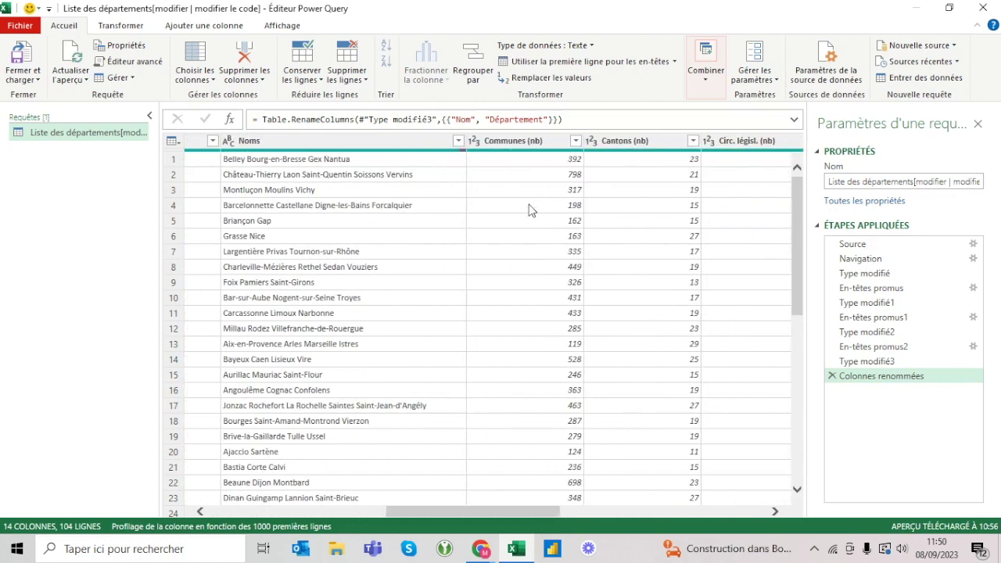
{"action": "scroll", "coordinate": [529, 208], "scroll_direction": "right", "scroll_amount": 10}
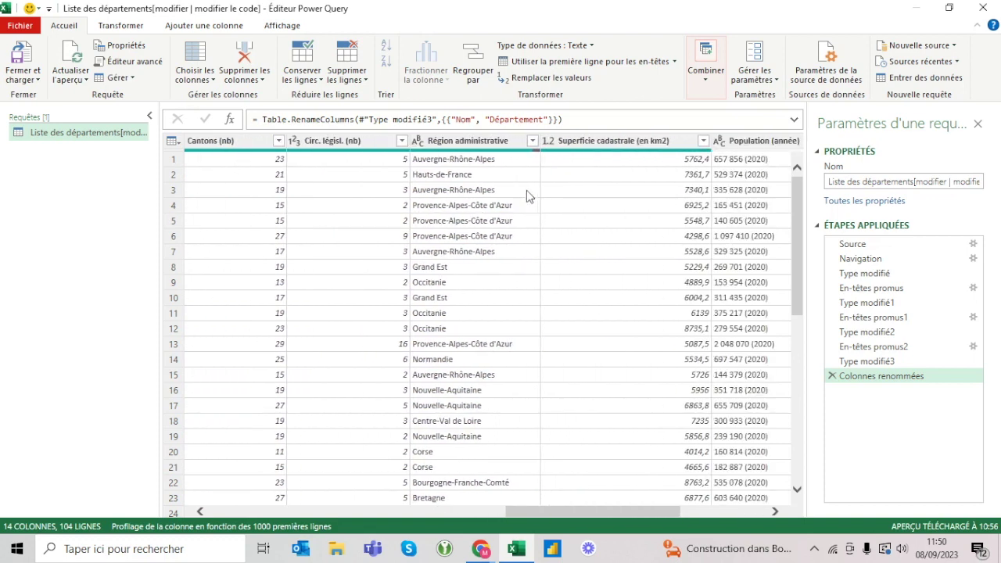
Step: Add Région administrative, Population (année) and Superficie cadastrale to the column selection
{"action": "left_click", "coordinate": [488, 144]}
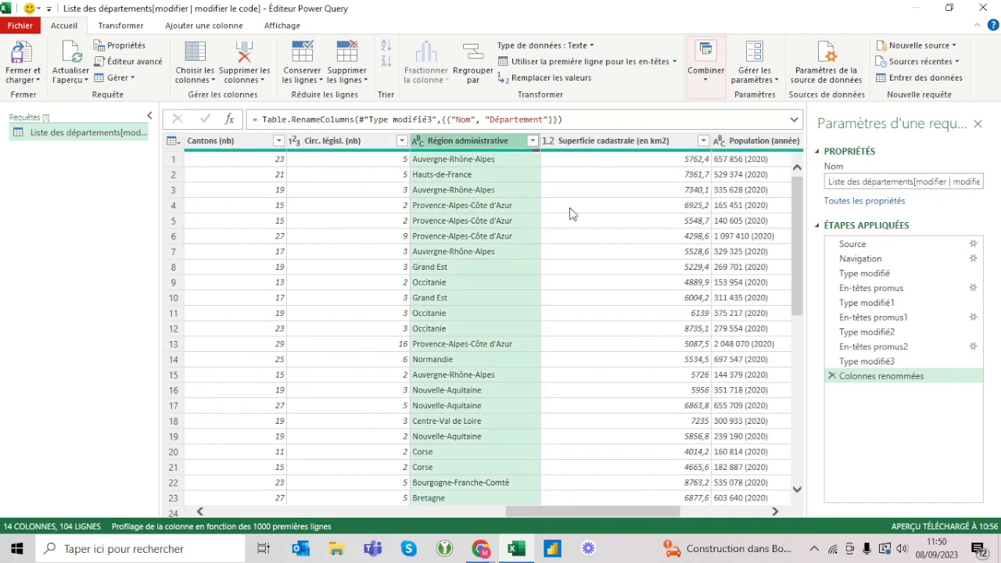
{"action": "scroll", "coordinate": [572, 212], "scroll_direction": "right", "scroll_amount": 6}
{"action": "scroll", "coordinate": [572, 212], "scroll_direction": "right", "scroll_amount": 3}
{"action": "left_click", "coordinate": [606, 141], "text": "ctrl"}
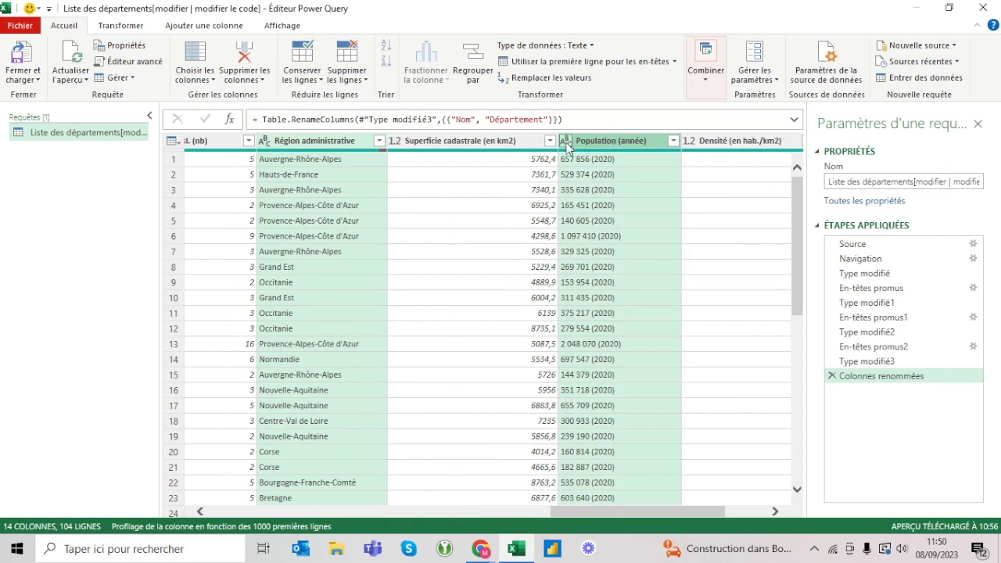
{"action": "left_click", "coordinate": [527, 143], "text": "ctrl"}
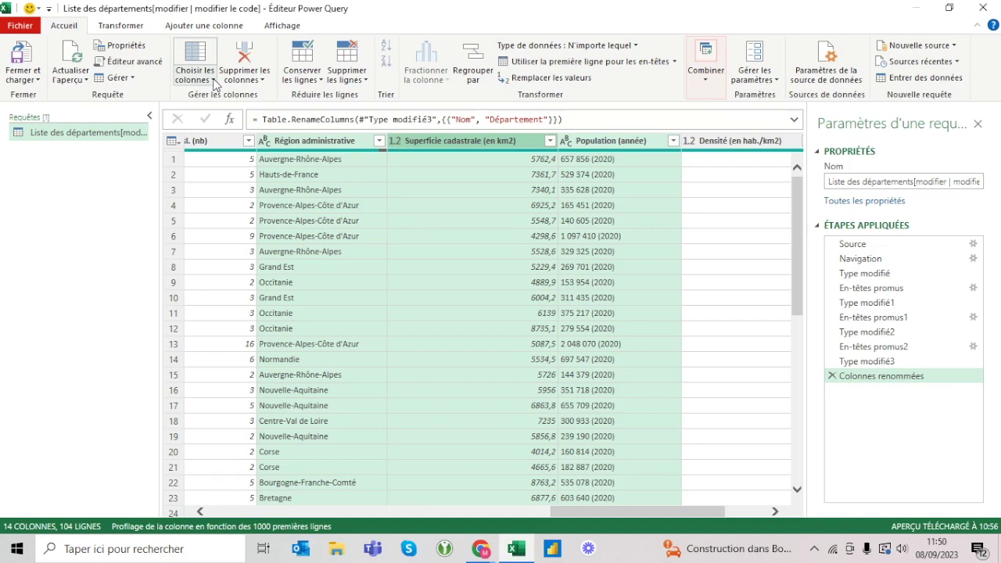
Step: Remove all other columns, keeping the five selected, and verify against the previous applied step
{"action": "left_click", "coordinate": [263, 81]}
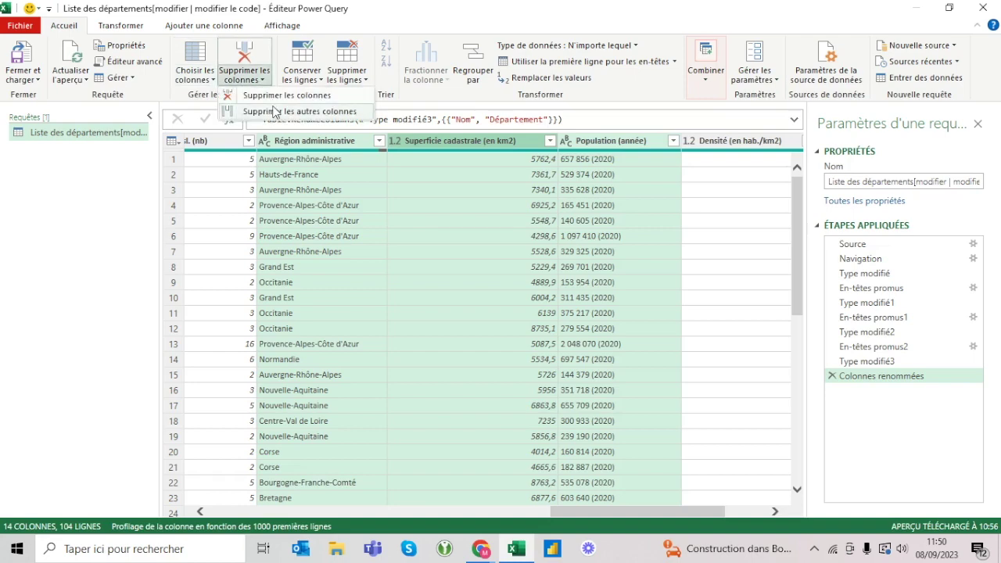
{"action": "left_click", "coordinate": [273, 111]}
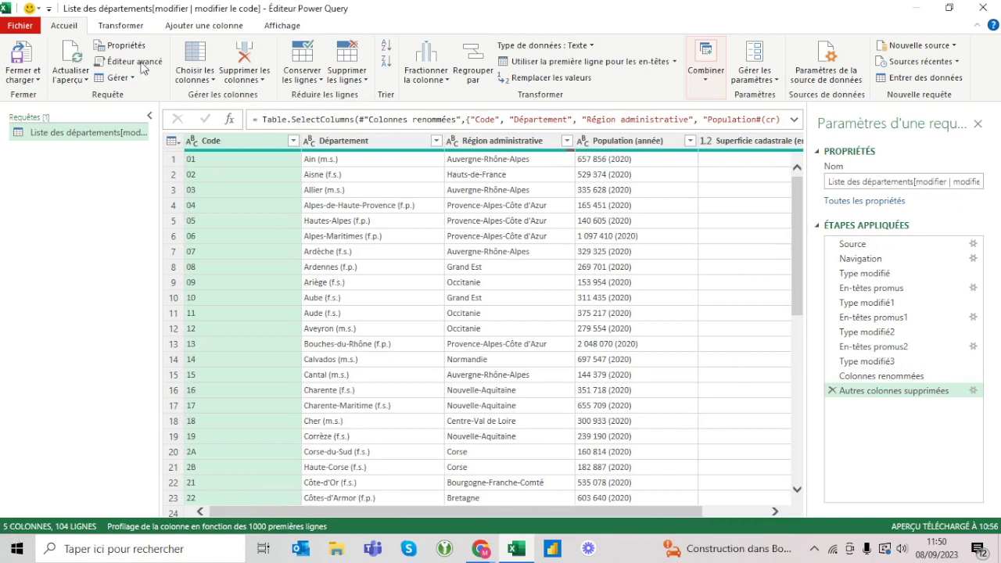
{"action": "left_click", "coordinate": [877, 377]}
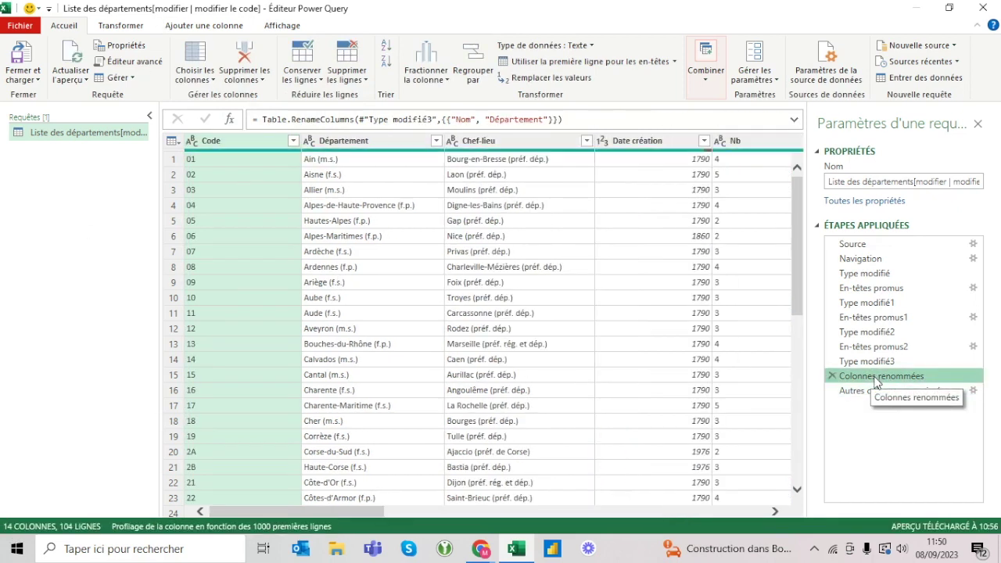
{"action": "left_click", "coordinate": [873, 390]}
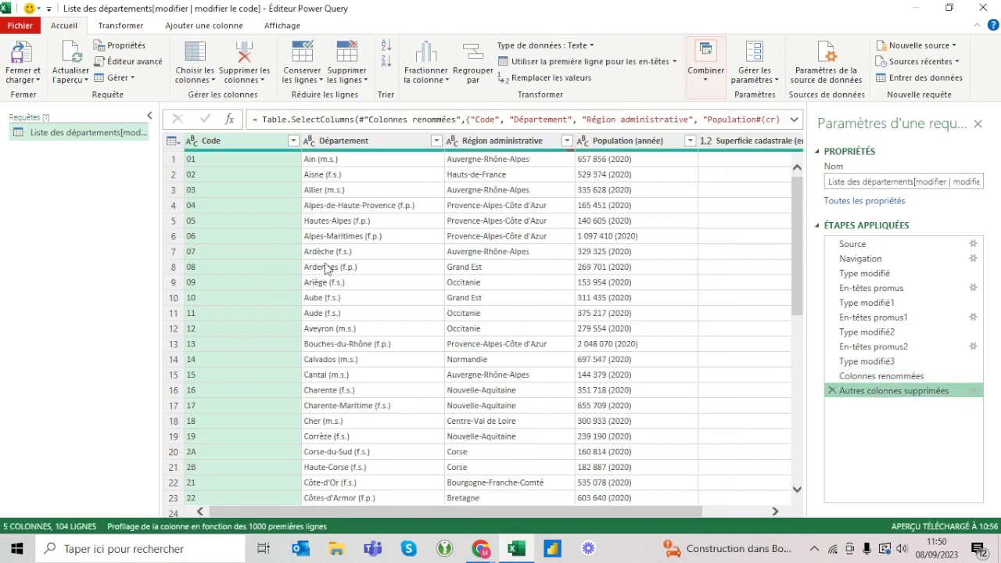
Step: Rename Région administrative to Région and Population (année) to Population
{"action": "left_click", "coordinate": [501, 148]}
{"action": "double_click", "coordinate": [493, 142]}
{"action": "type", "text": "Région"}
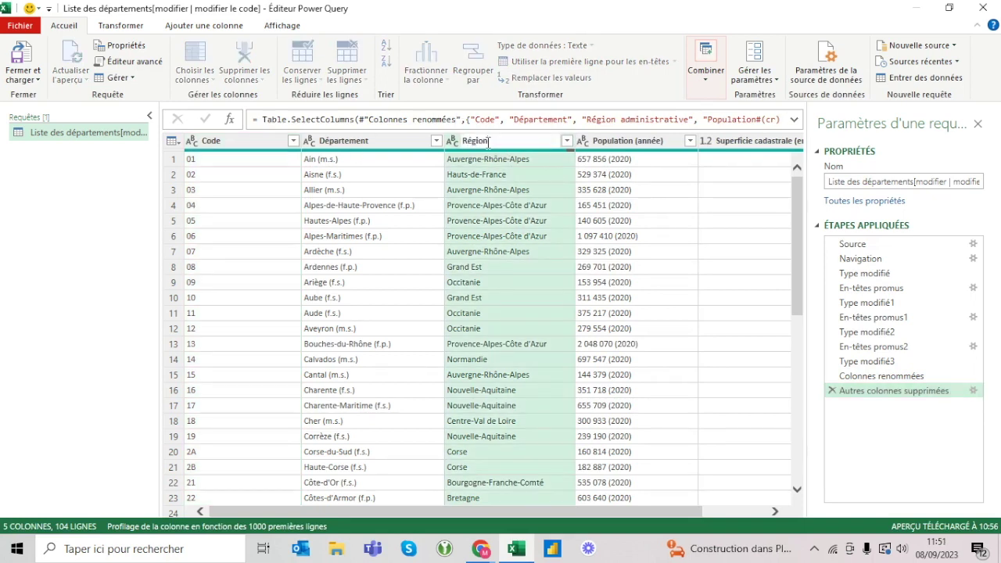
{"action": "key", "text": "Return"}
{"action": "left_click", "coordinate": [598, 143]}
{"action": "double_click", "coordinate": [598, 142]}
{"action": "type", "text": "Po"}
{"action": "type", "text": "on"}
{"action": "key", "text": "Return"}
Step: Rename Superficie cadastrale to 'Superficie (en km2)'
{"action": "double_click", "coordinate": [740, 141]}
{"action": "type", "text": "Superficie"}
{"action": "key", "text": "Return"}
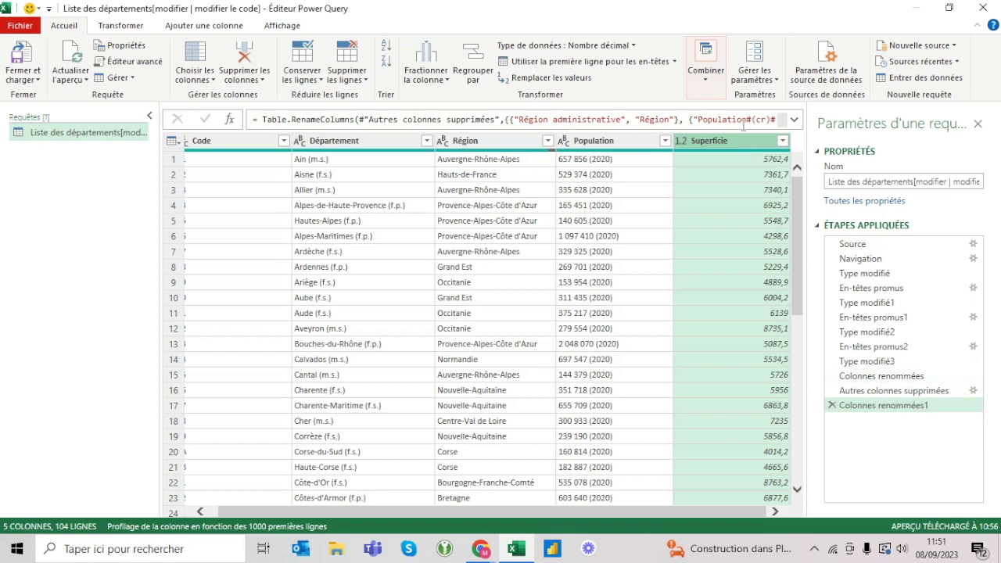
{"action": "left_click", "coordinate": [794, 120]}
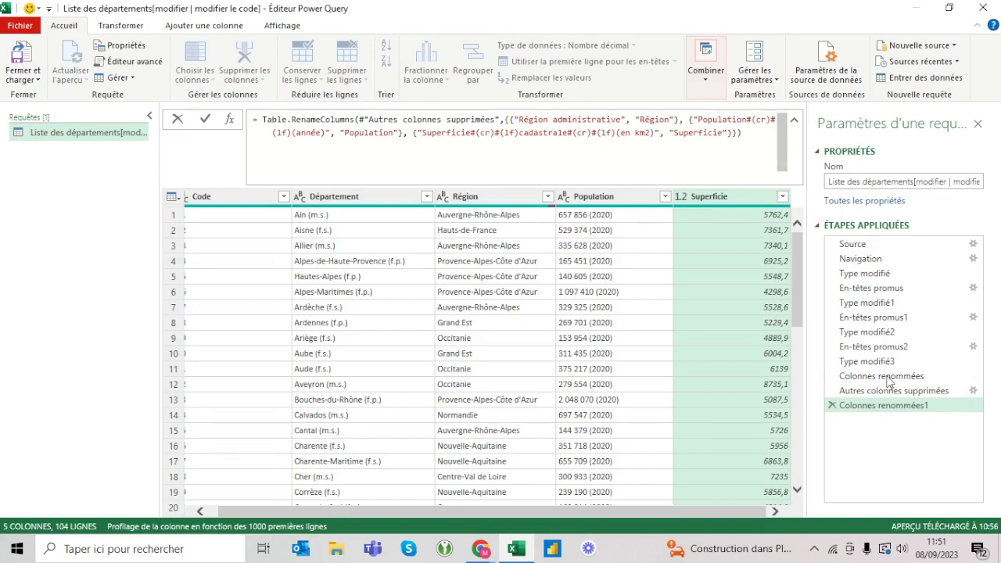
{"action": "left_click", "coordinate": [794, 120]}
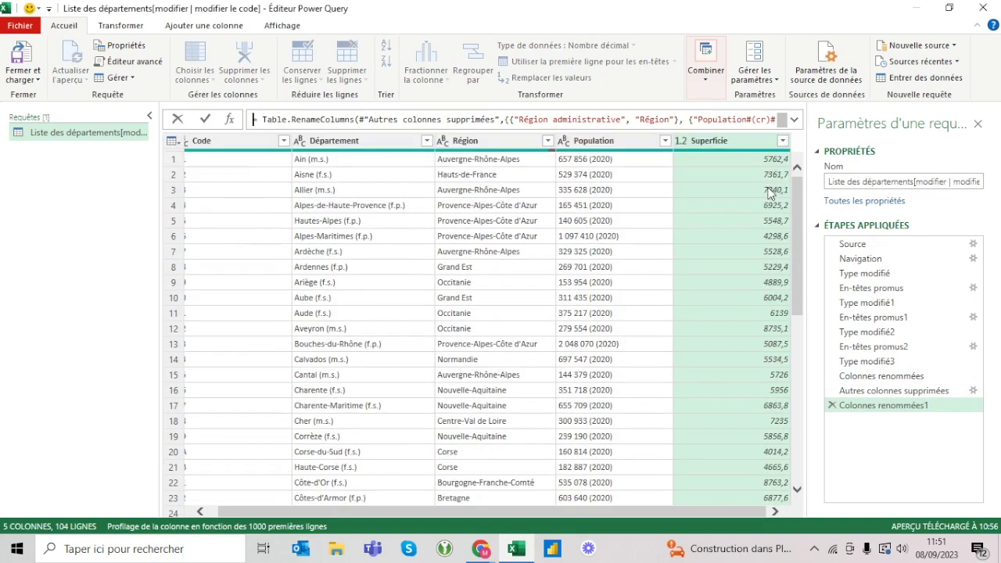
{"action": "double_click", "coordinate": [732, 142]}
{"action": "left_click", "coordinate": [750, 140]}
{"action": "type", "text": "(en m"}
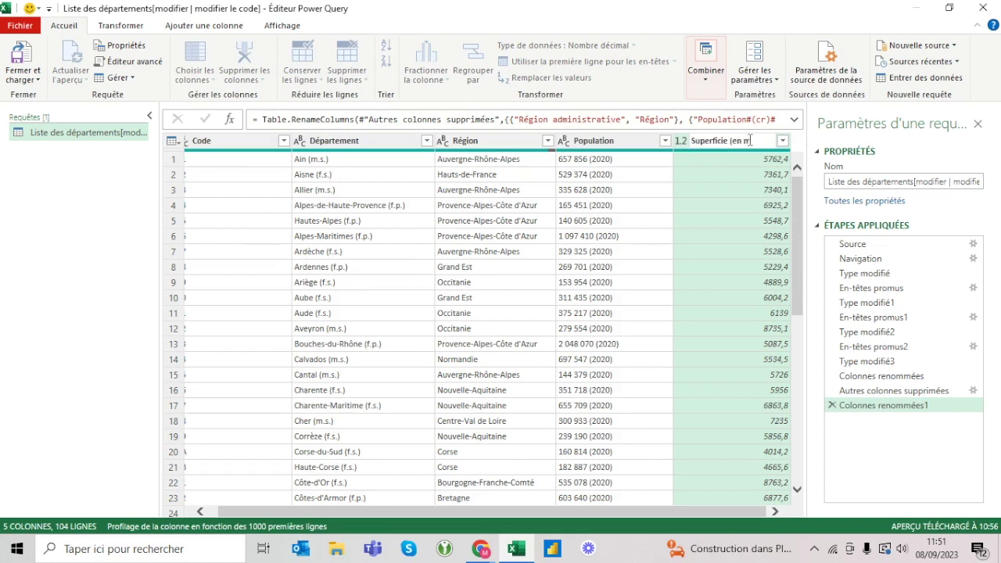
{"action": "key", "text": "BackSpace"}
{"action": "key", "text": "BackSpace"}
{"action": "type", "text": " km2)"}
{"action": "key", "text": "Return"}
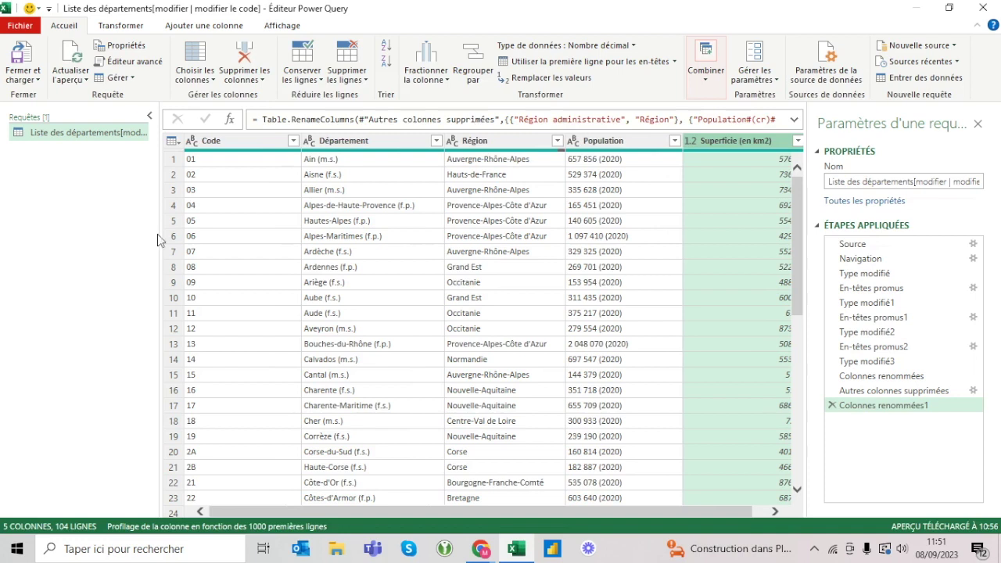
{"action": "left_click_drag", "start_coordinate": [155, 233], "coordinate": [117, 235]}
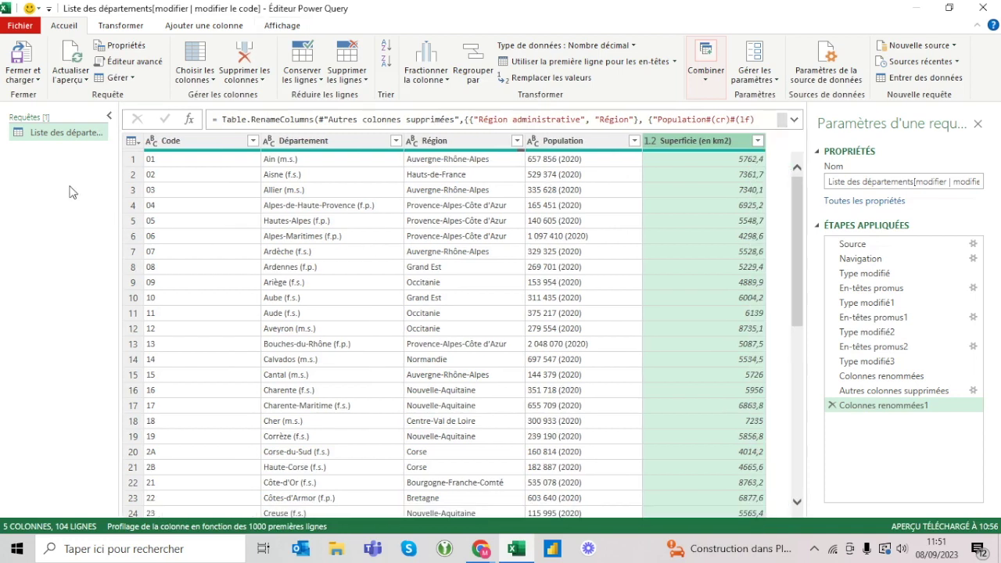
Step: Name the query 'Régions & départements' and resize the side panes to widen the table
{"action": "left_click", "coordinate": [53, 138]}
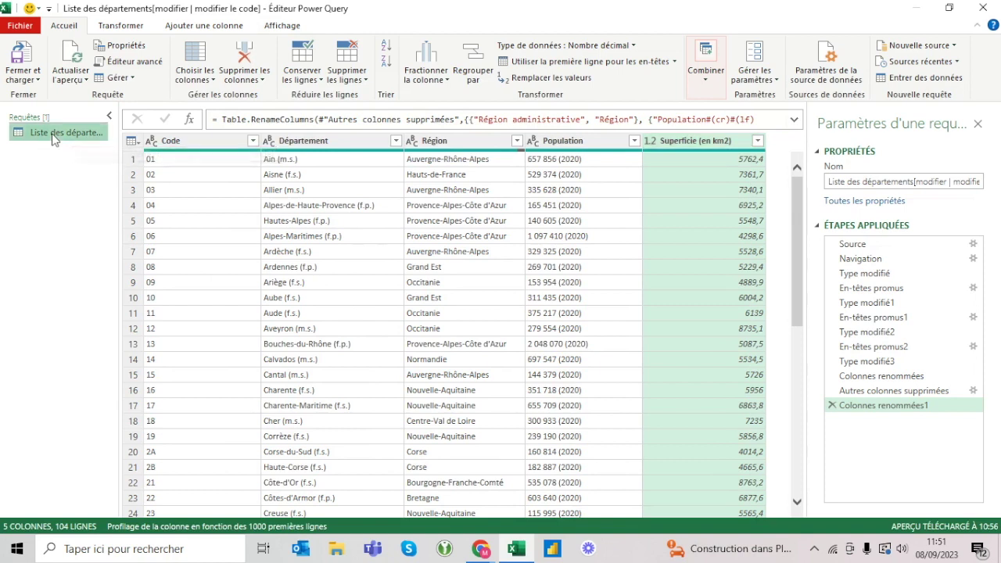
{"action": "left_click", "coordinate": [936, 182]}
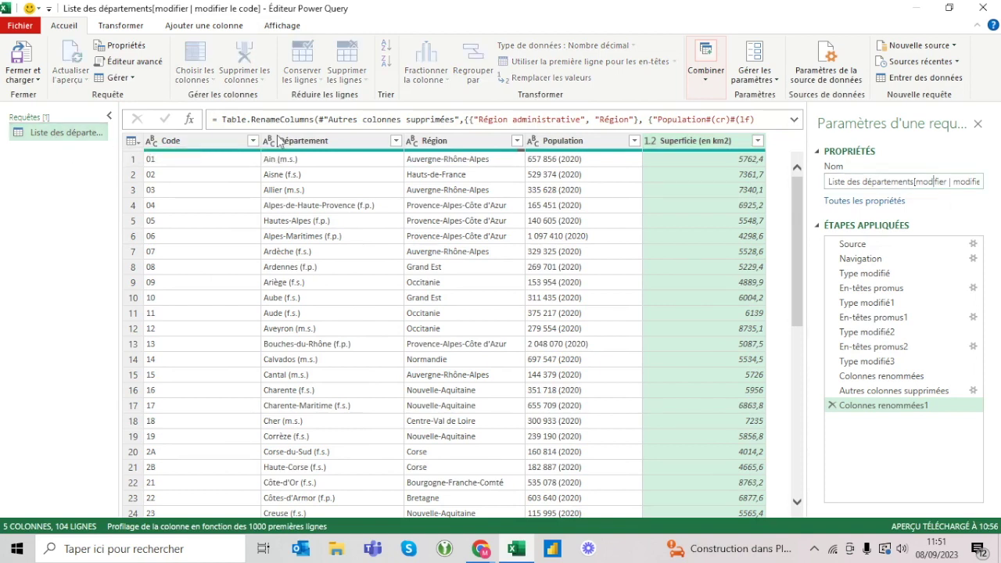
{"action": "double_click", "coordinate": [58, 133]}
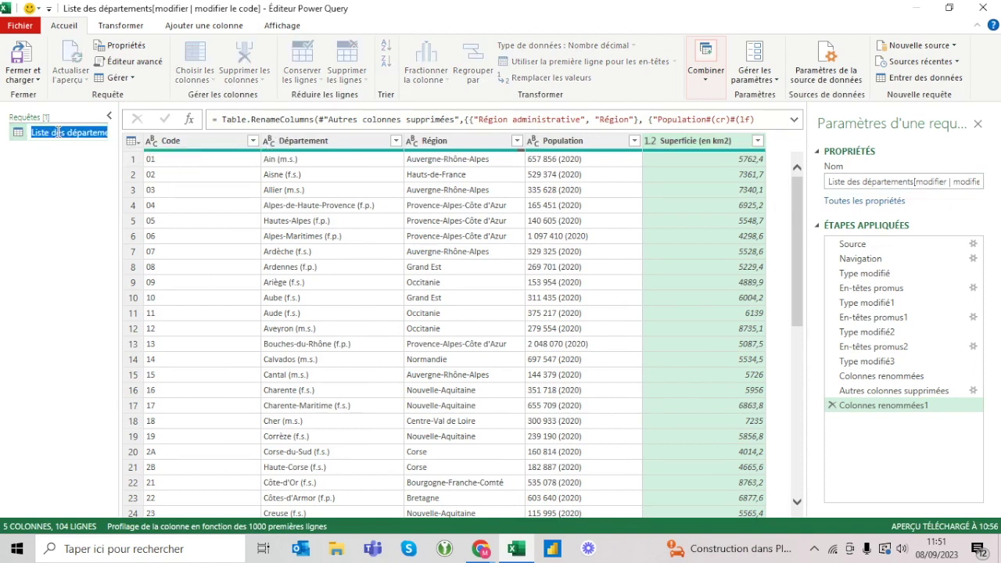
{"action": "type", "text": "Régions & "}
{"action": "type", "text": "départ"}
{"action": "type", "text": "ements"}
{"action": "key", "text": "Return"}
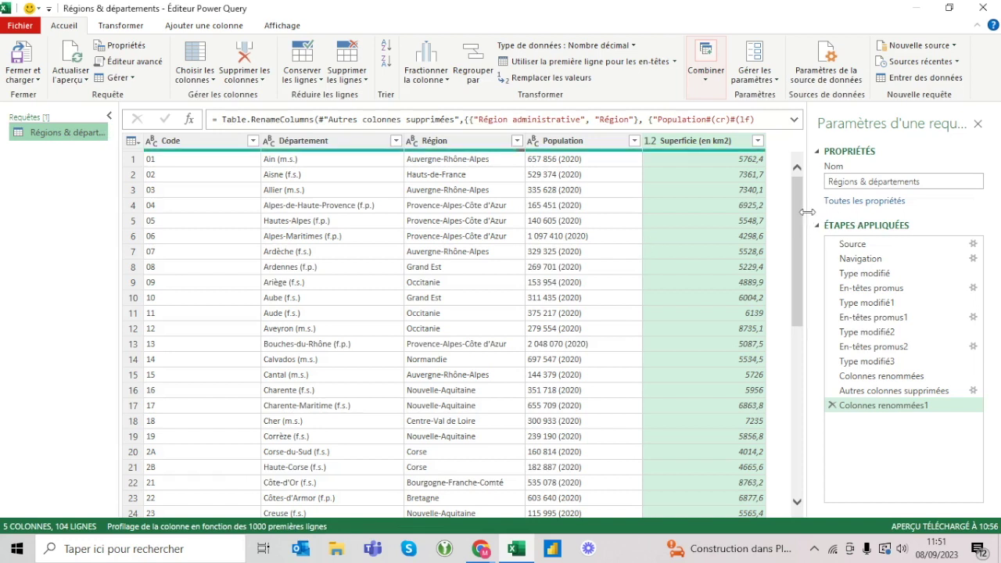
{"action": "left_click_drag", "start_coordinate": [807, 211], "coordinate": [819, 211]}
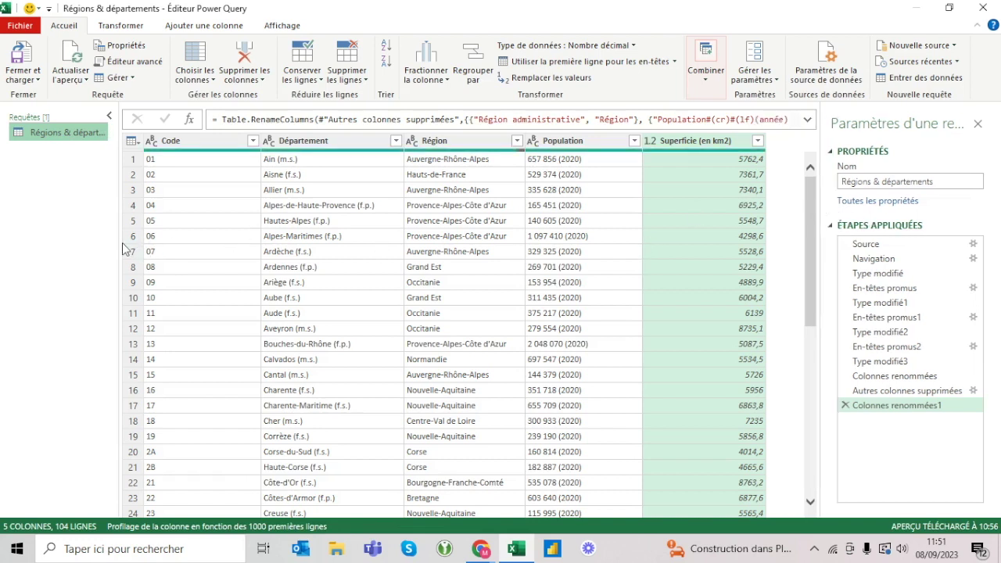
{"action": "left_click_drag", "start_coordinate": [121, 241], "coordinate": [144, 240]}
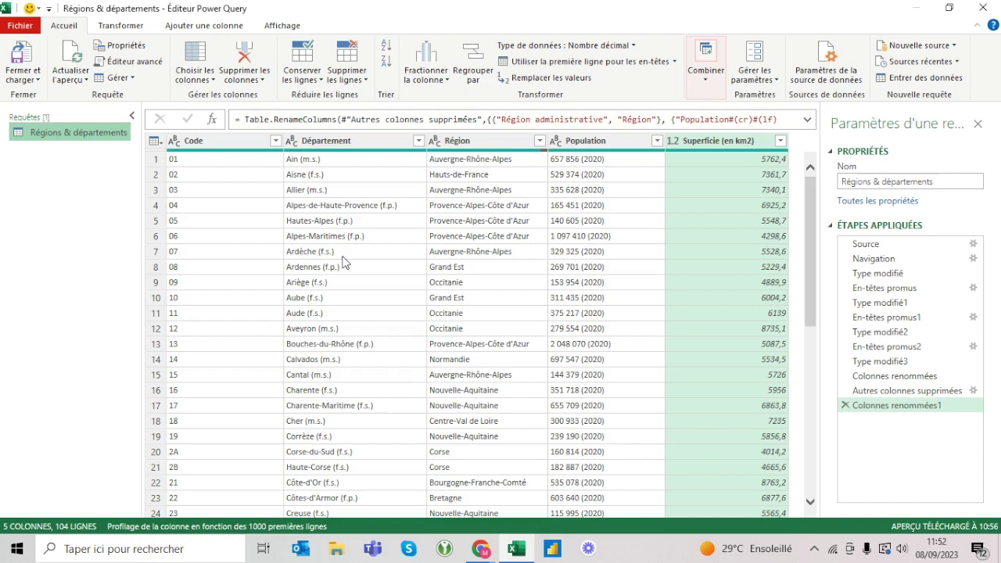
{"action": "left_click", "coordinate": [322, 141]}
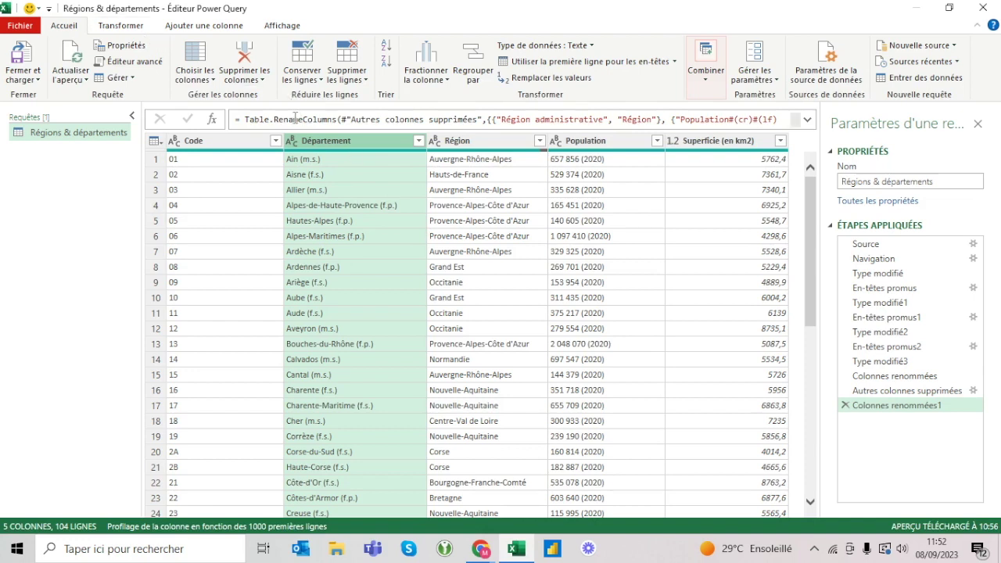
Step: Keep only the Département text before the '(' delimiter
{"action": "left_click", "coordinate": [134, 29]}
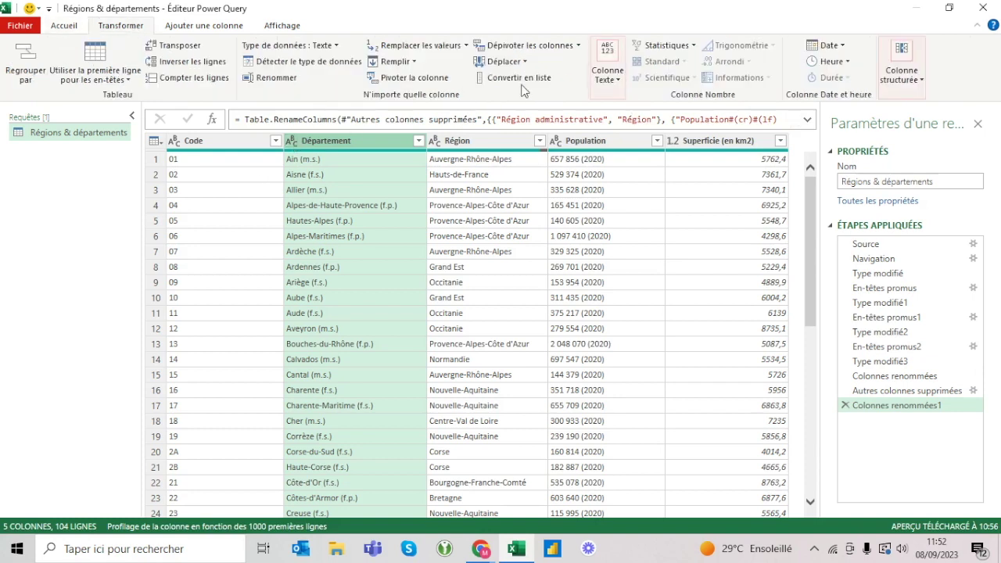
{"action": "left_click", "coordinate": [615, 88]}
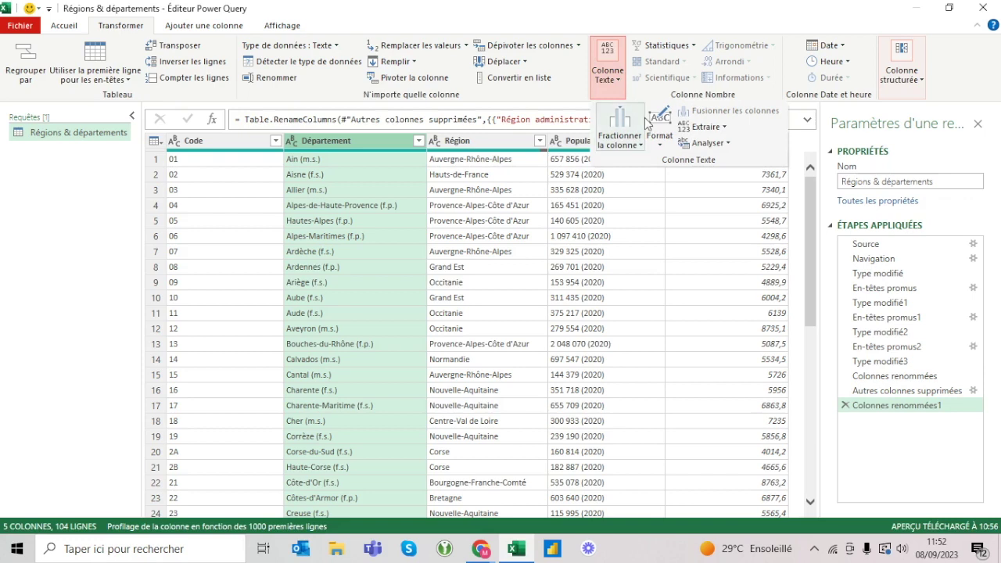
{"action": "left_click", "coordinate": [724, 128]}
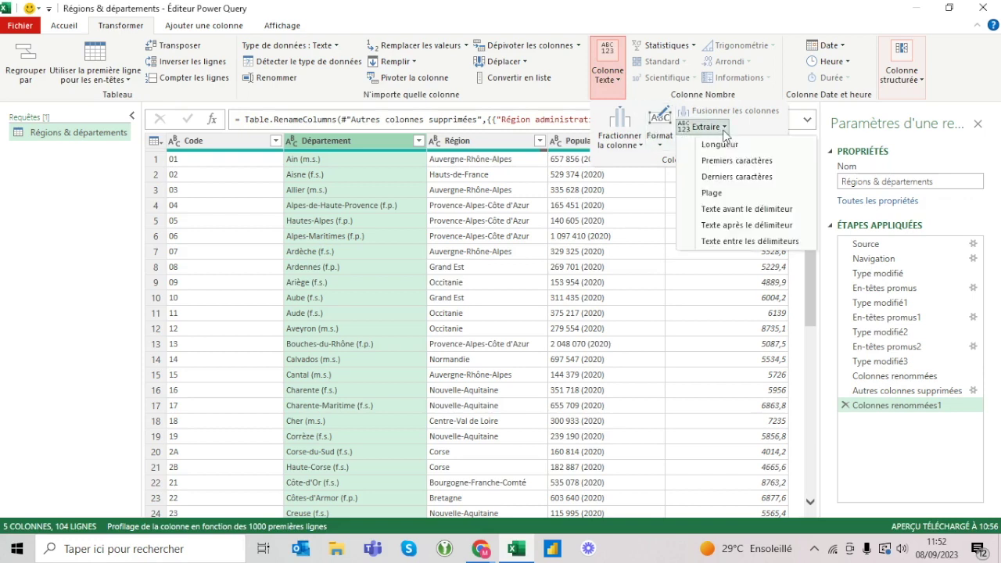
{"action": "left_click", "coordinate": [745, 211]}
{"action": "type", "text": "("}
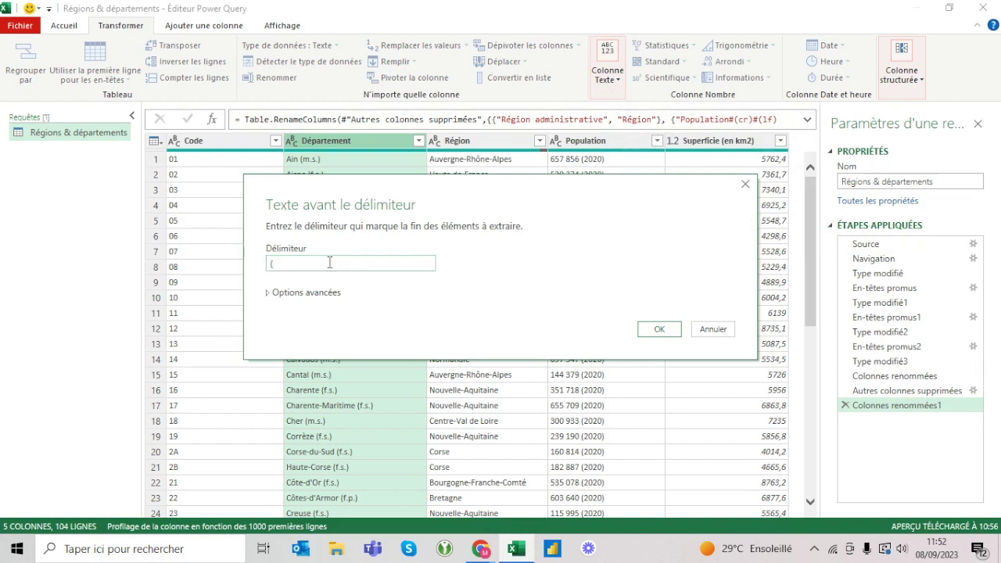
{"action": "left_click", "coordinate": [663, 331]}
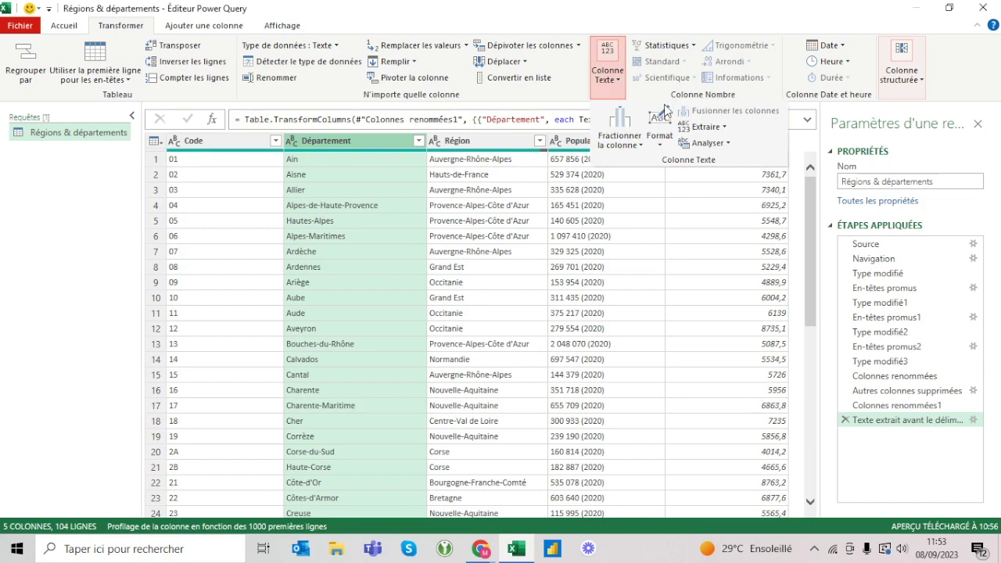
Step: Trim surrounding spaces from the Département names, then select the Région column
{"action": "left_click", "coordinate": [658, 145]}
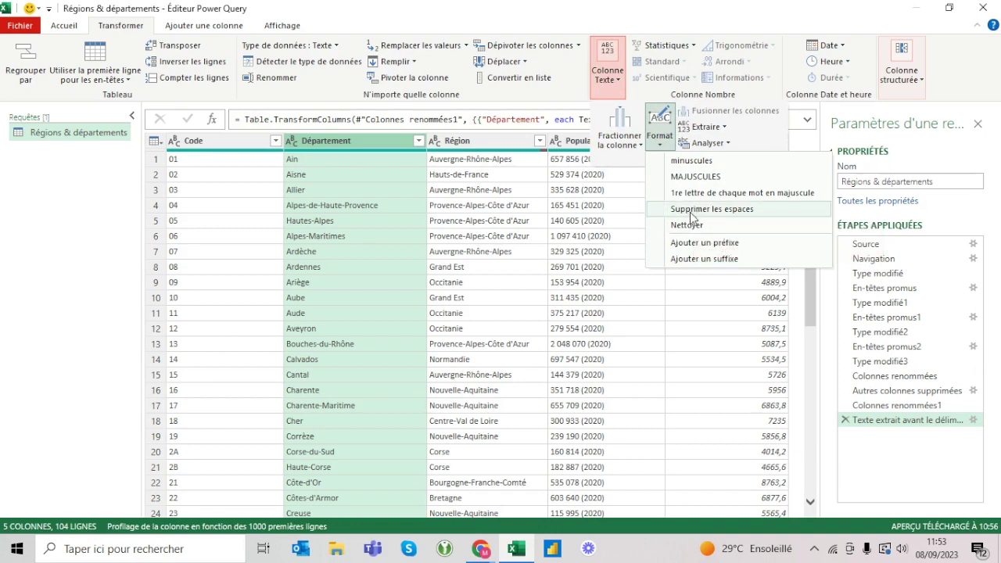
{"action": "left_click", "coordinate": [691, 217]}
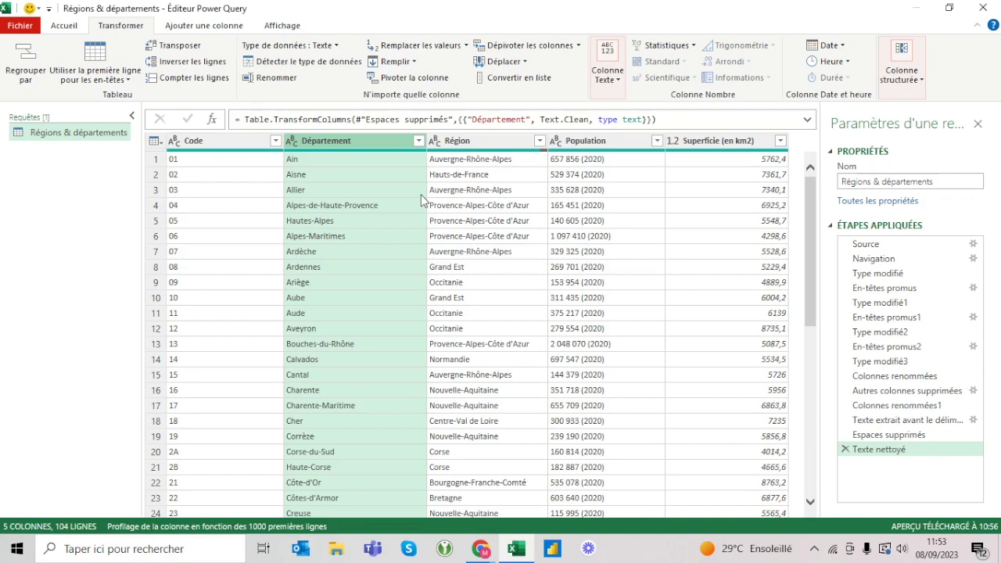
{"action": "left_click", "coordinate": [509, 162]}
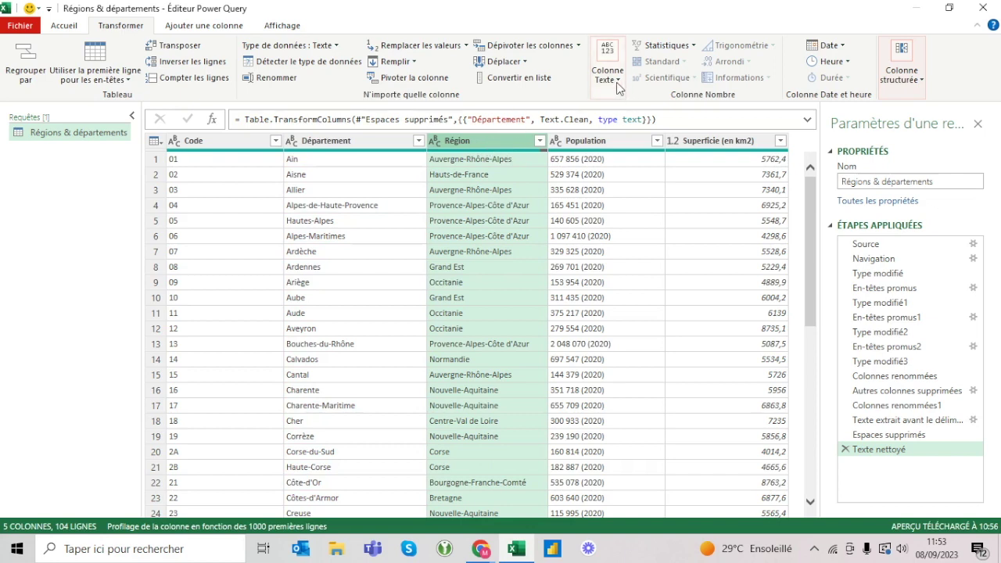
Step: Keep only the Population text before the '(' delimiter, dropping the '(2020)' suffix
{"action": "left_click", "coordinate": [600, 148]}
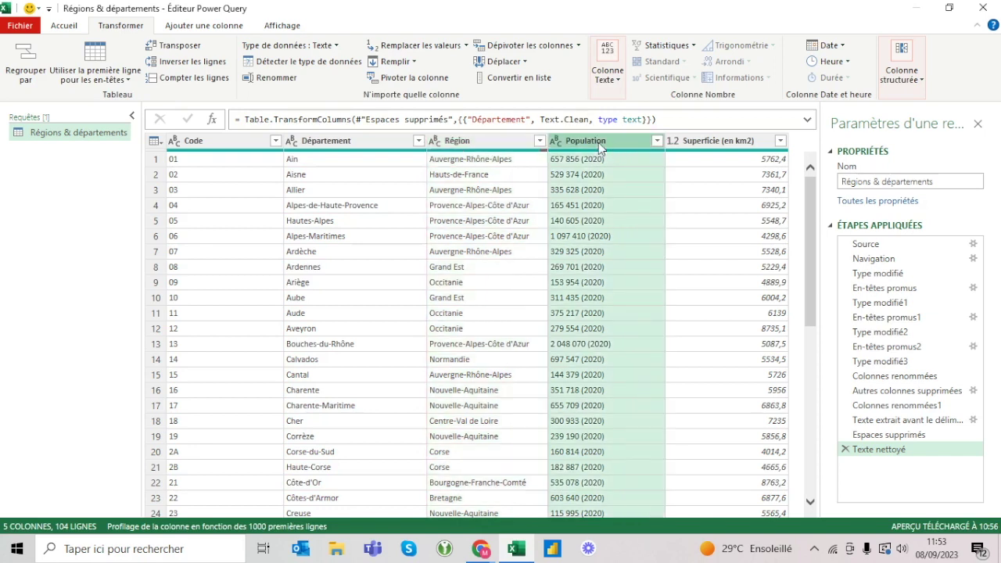
{"action": "left_click", "coordinate": [615, 92]}
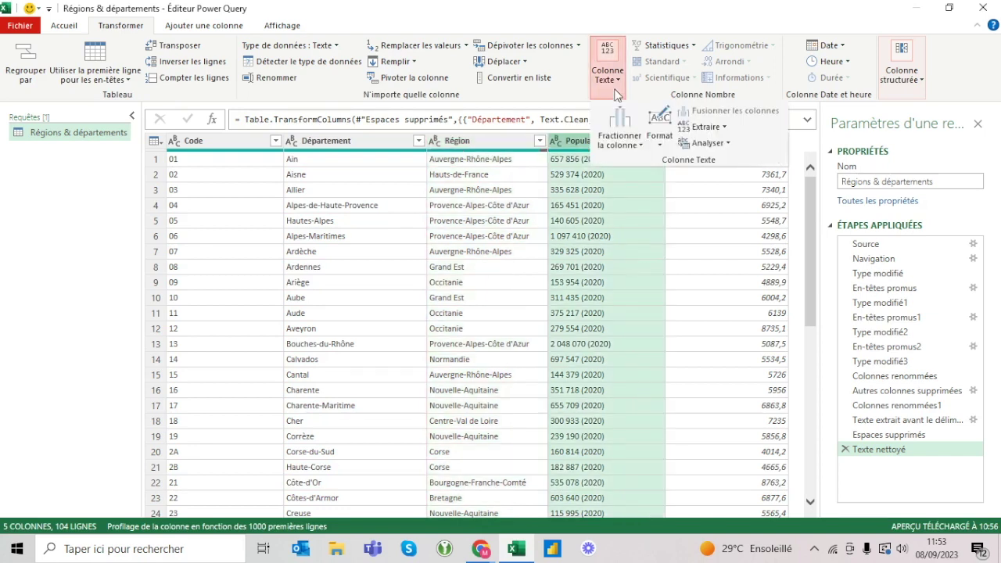
{"action": "left_click", "coordinate": [708, 126]}
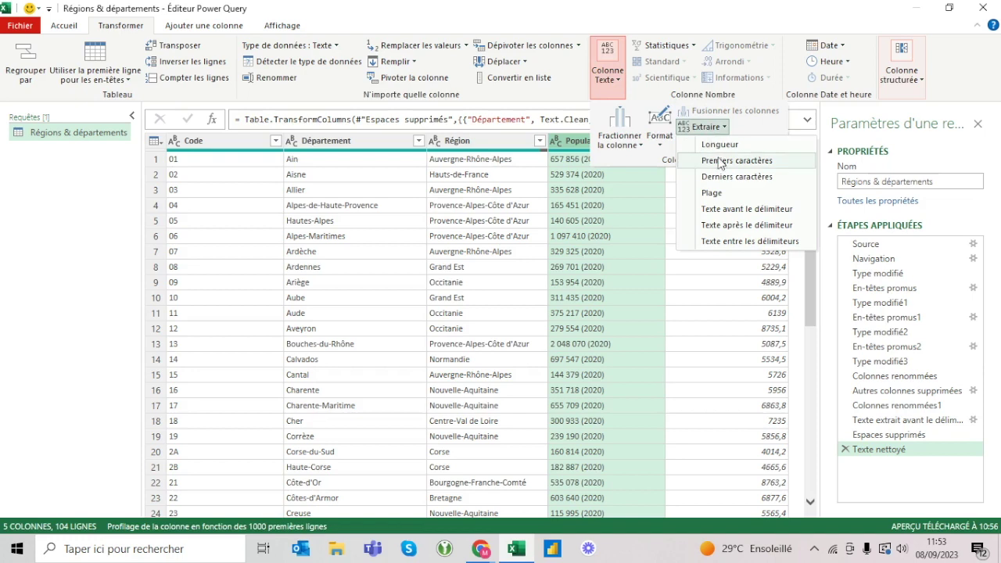
{"action": "left_click", "coordinate": [731, 212]}
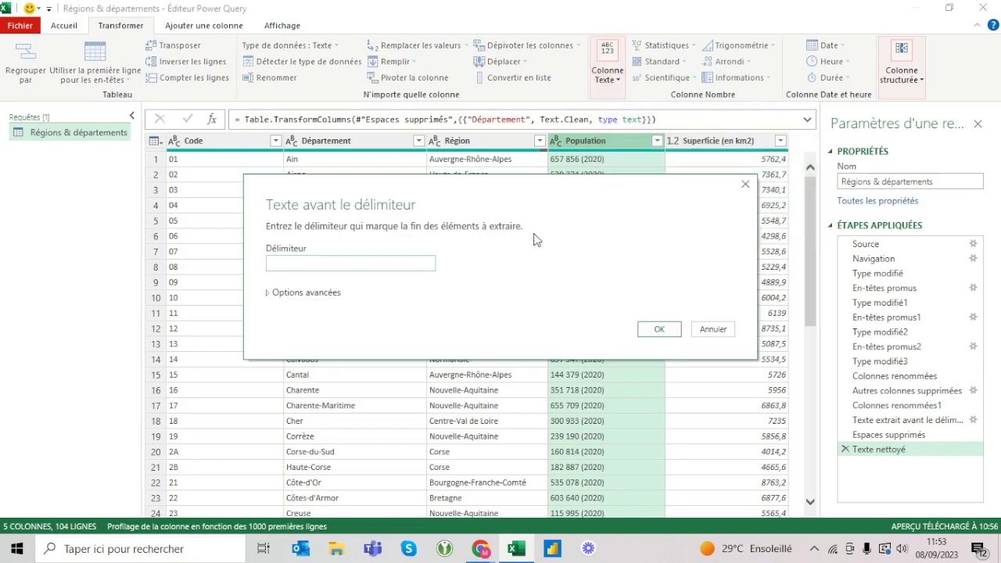
{"action": "type", "text": "("}
{"action": "left_click", "coordinate": [659, 330]}
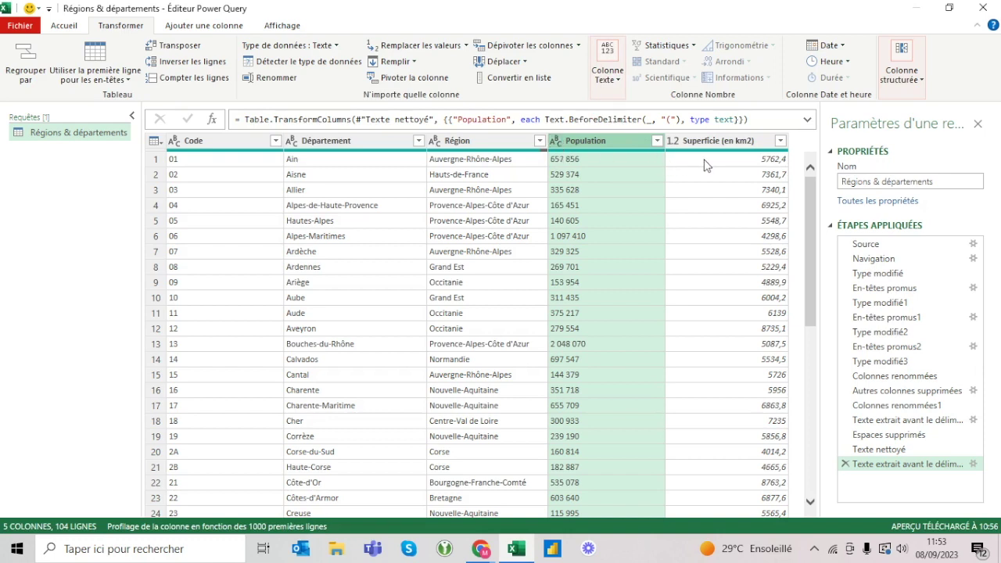
Step: Trim and clean the Population text
{"action": "left_click", "coordinate": [613, 81]}
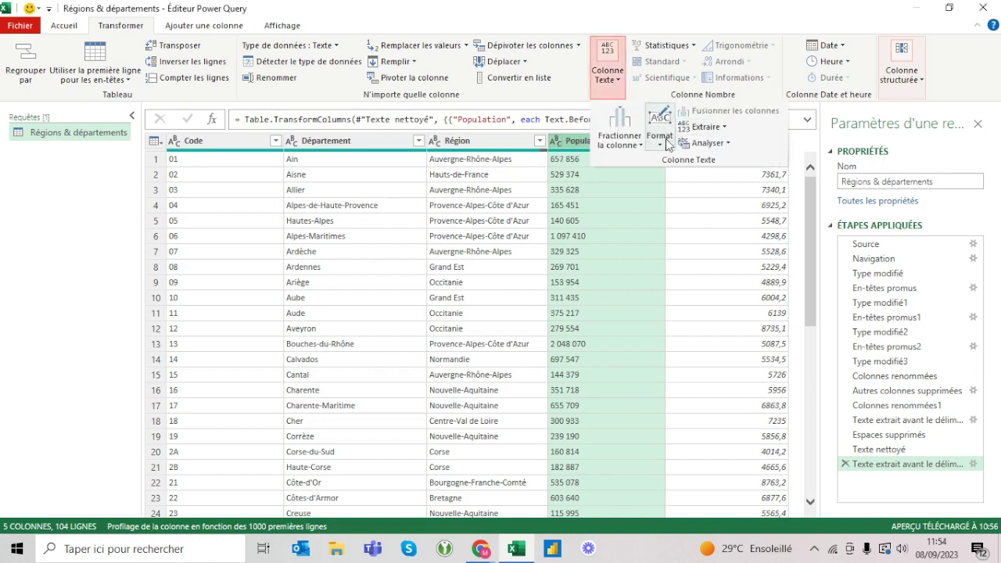
{"action": "left_click", "coordinate": [665, 144]}
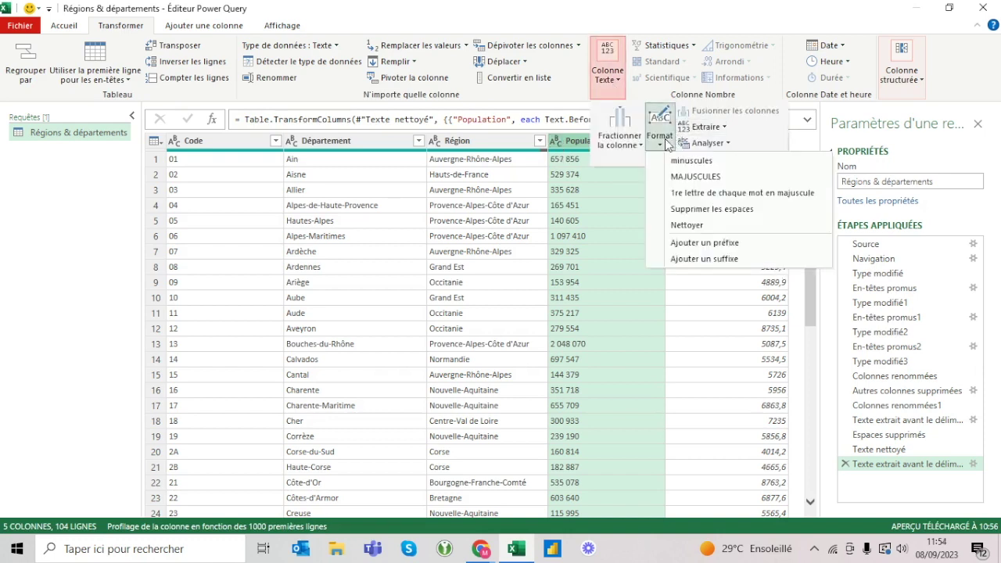
{"action": "left_click", "coordinate": [685, 211]}
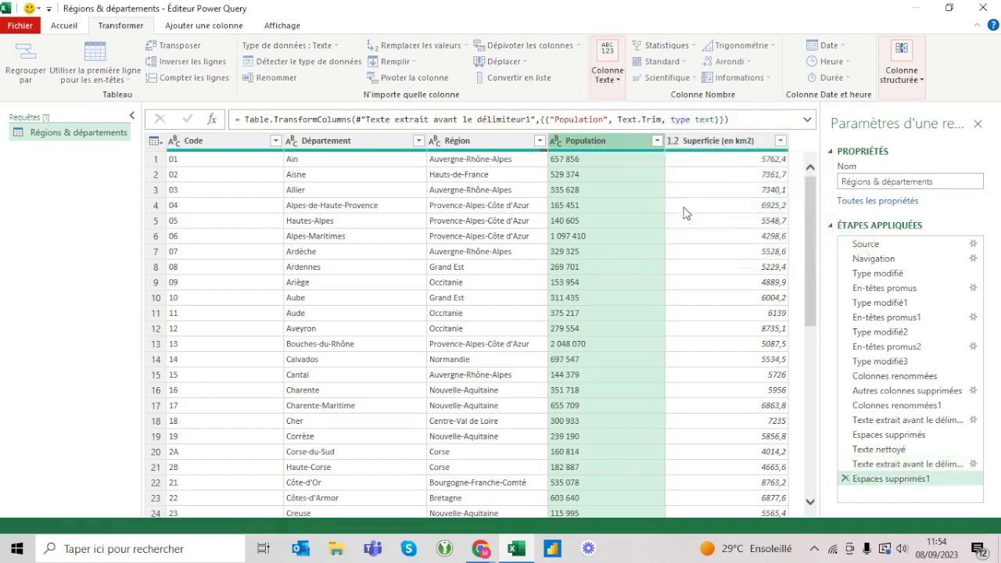
{"action": "left_click", "coordinate": [618, 81]}
{"action": "left_click", "coordinate": [617, 82]}
{"action": "left_click", "coordinate": [619, 81]}
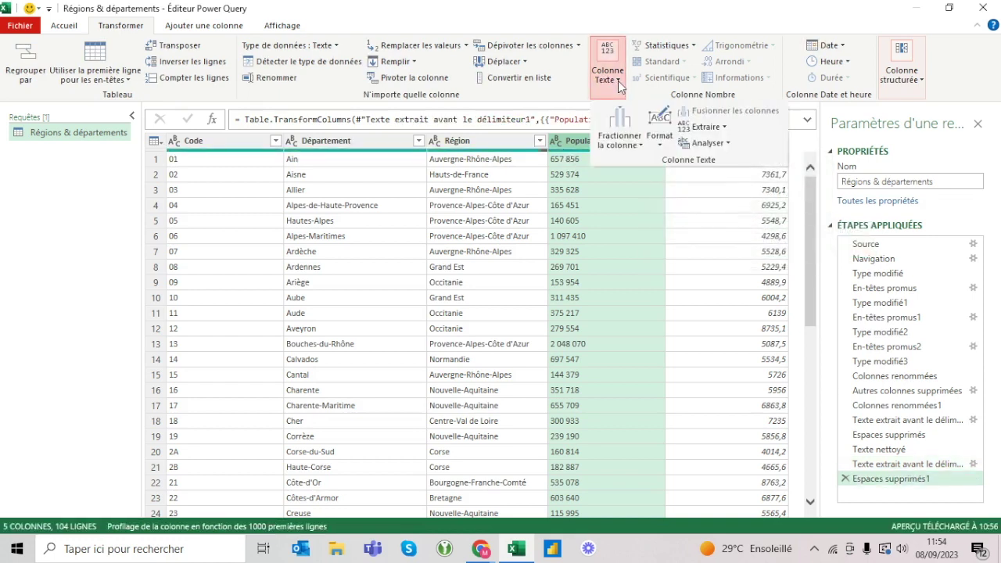
{"action": "left_click", "coordinate": [659, 129]}
{"action": "left_click", "coordinate": [688, 225]}
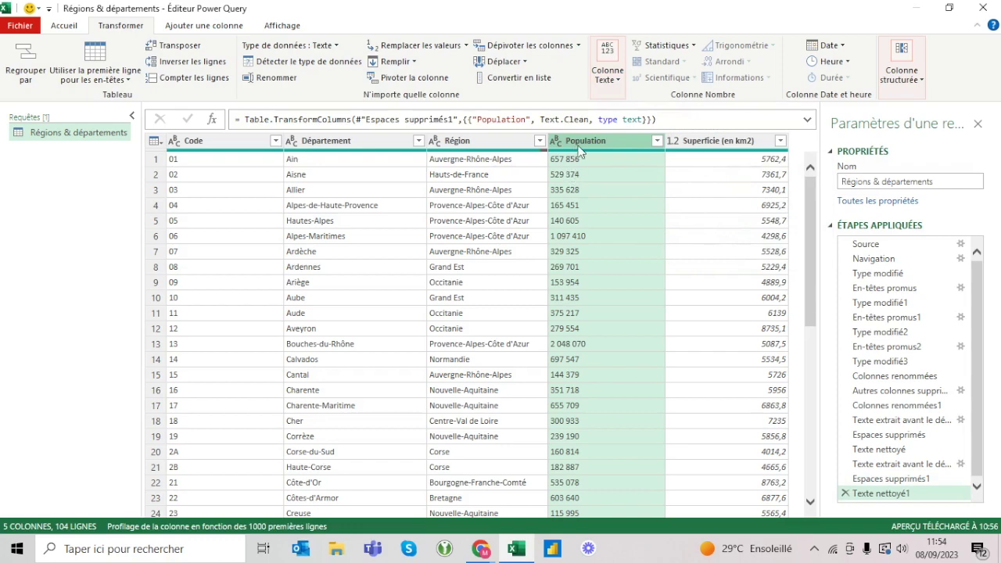
Step: Replace non-breaking spaces in Population with nothing so values read like 657856
{"action": "right_click", "coordinate": [579, 148]}
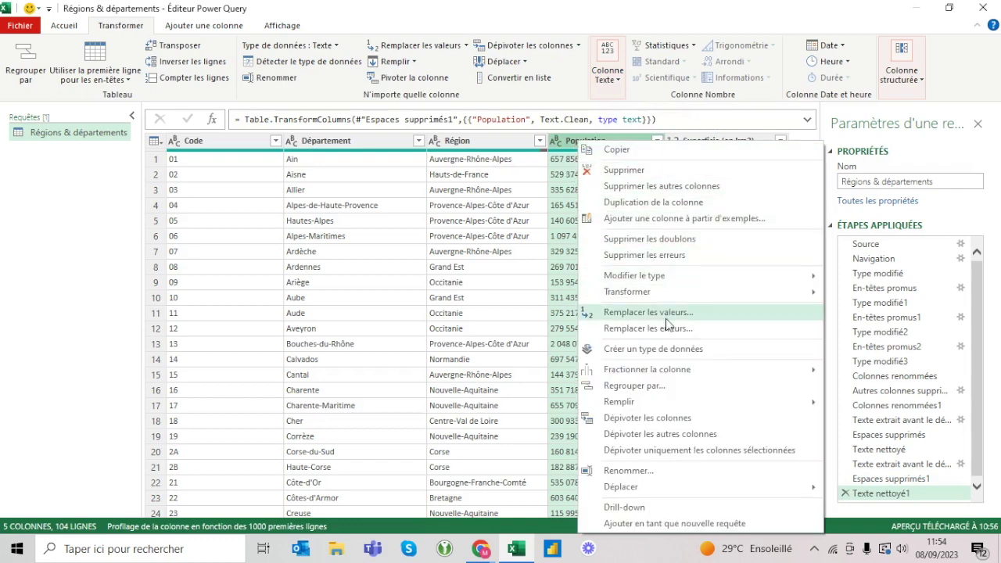
{"action": "left_click", "coordinate": [665, 318]}
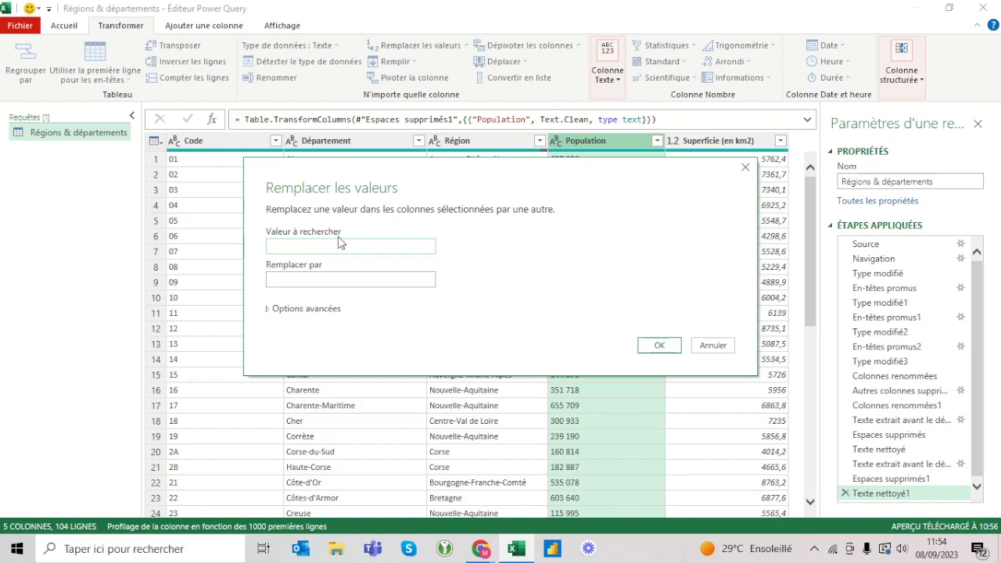
{"action": "left_click", "coordinate": [305, 310]}
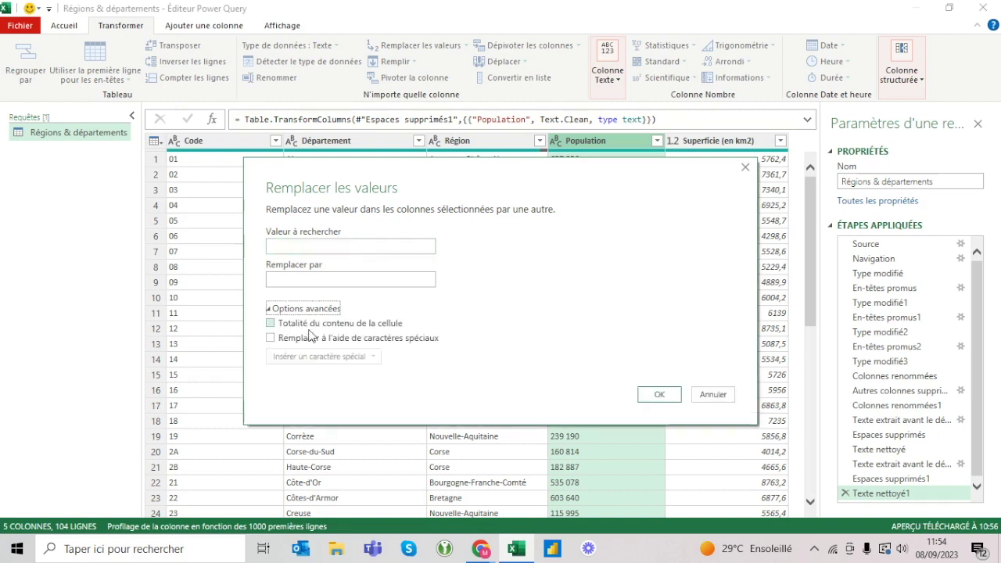
{"action": "left_click", "coordinate": [311, 340]}
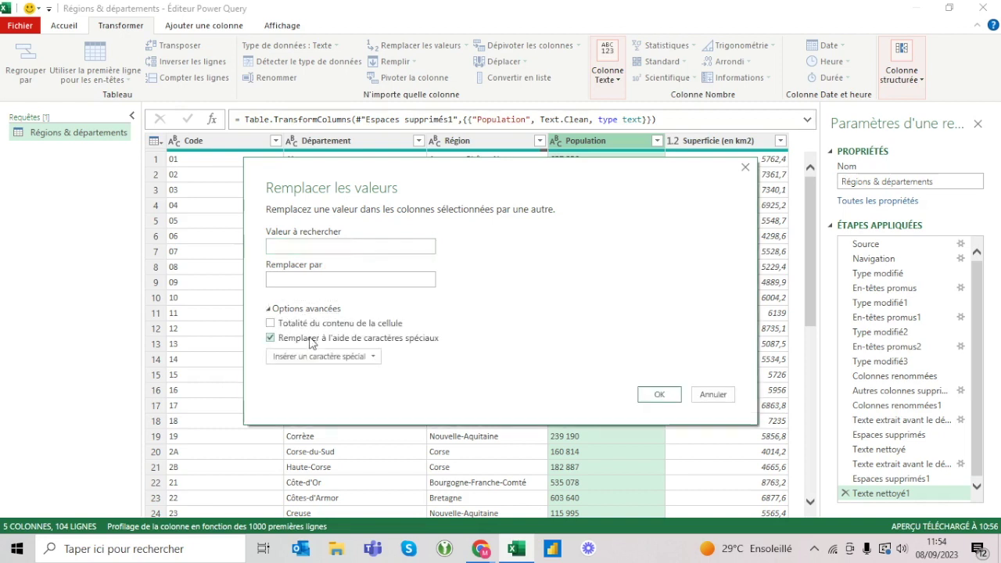
{"action": "left_click", "coordinate": [311, 360]}
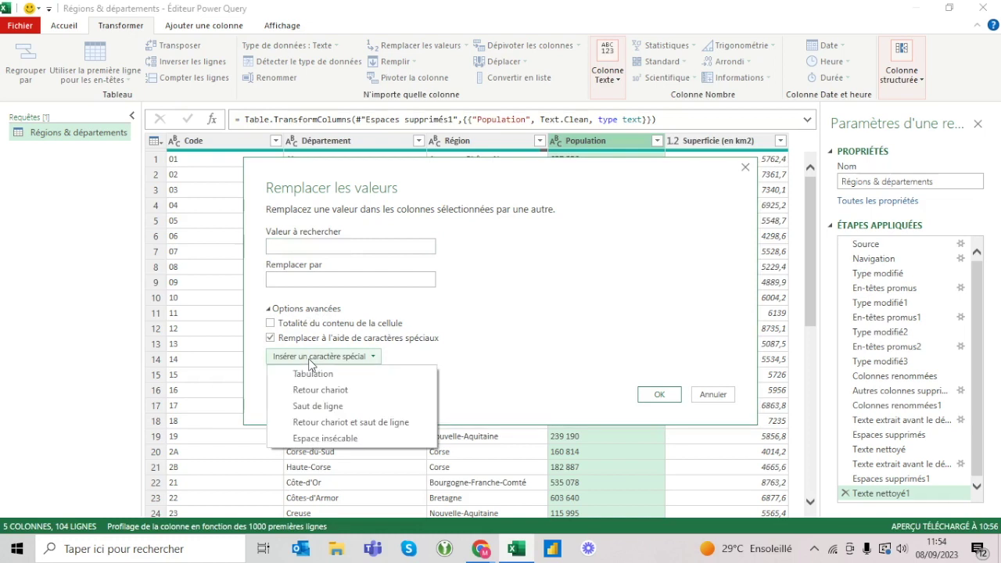
{"action": "left_click", "coordinate": [361, 438]}
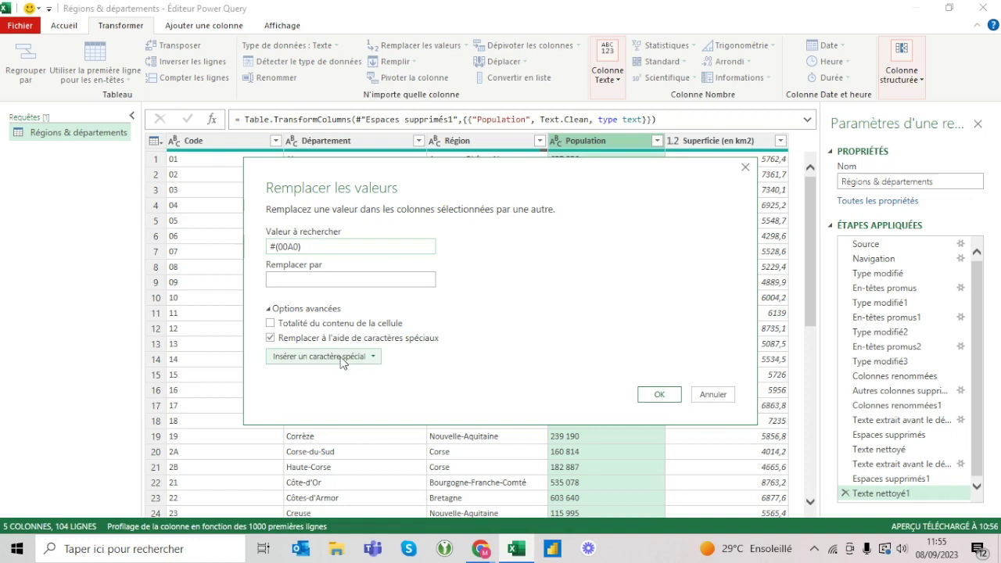
{"action": "left_click", "coordinate": [660, 396]}
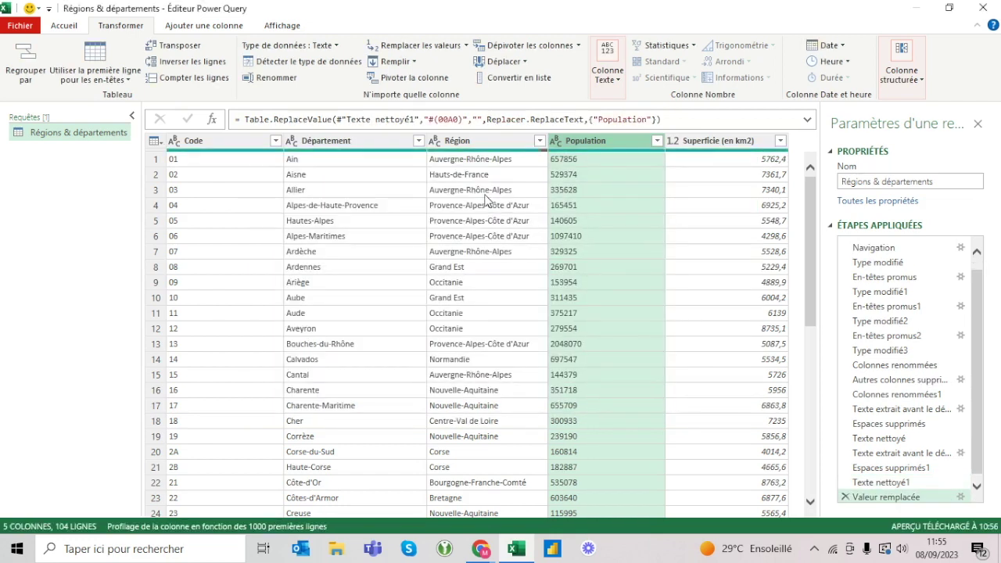
{"action": "left_click", "coordinate": [558, 141]}
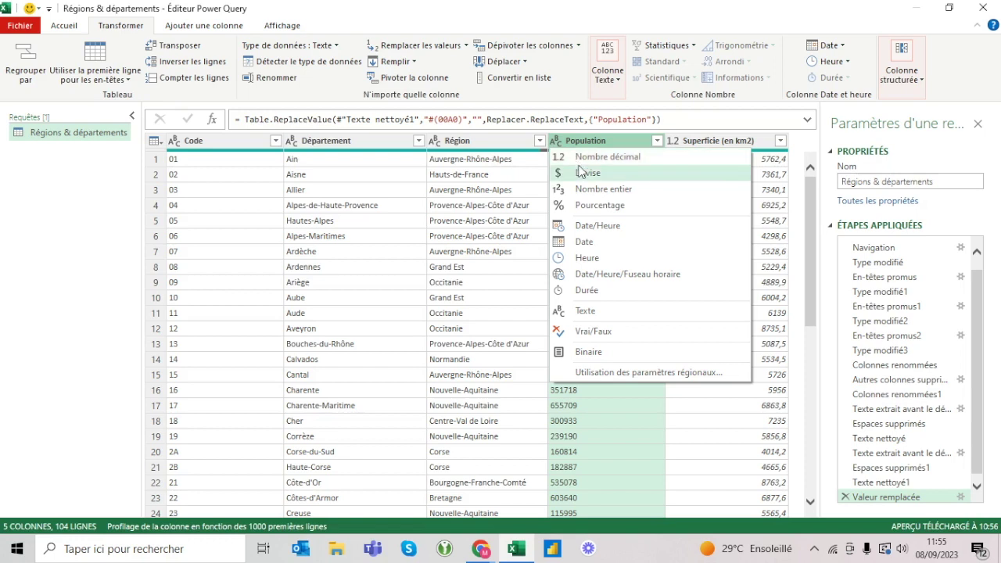
Step: Set Population to the Nombre entier type and inspect its filter list without changes
{"action": "left_click", "coordinate": [592, 190]}
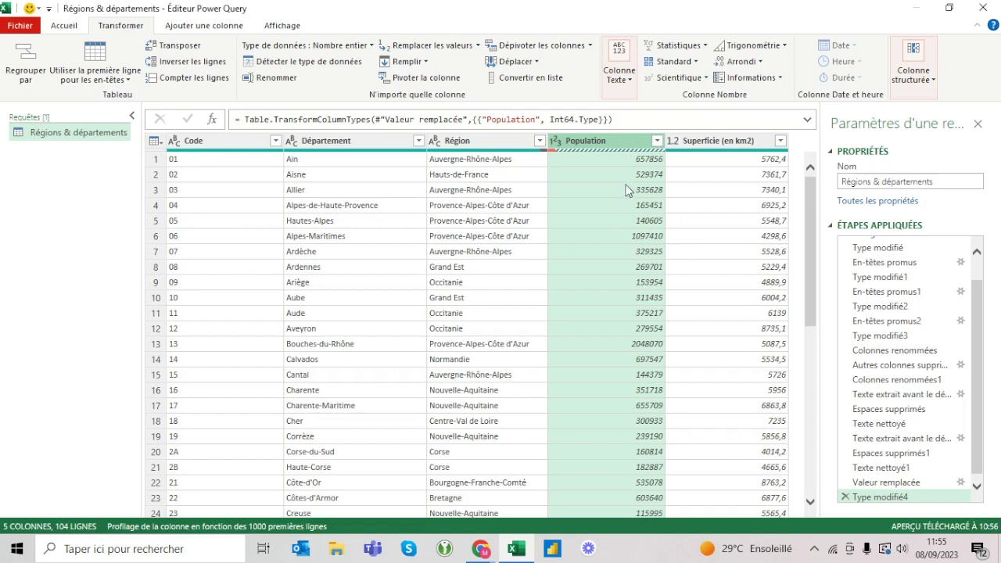
{"action": "mouse_move", "coordinate": [603, 155]}
{"action": "mouse_move", "coordinate": [644, 155]}
{"action": "left_click", "coordinate": [657, 141]}
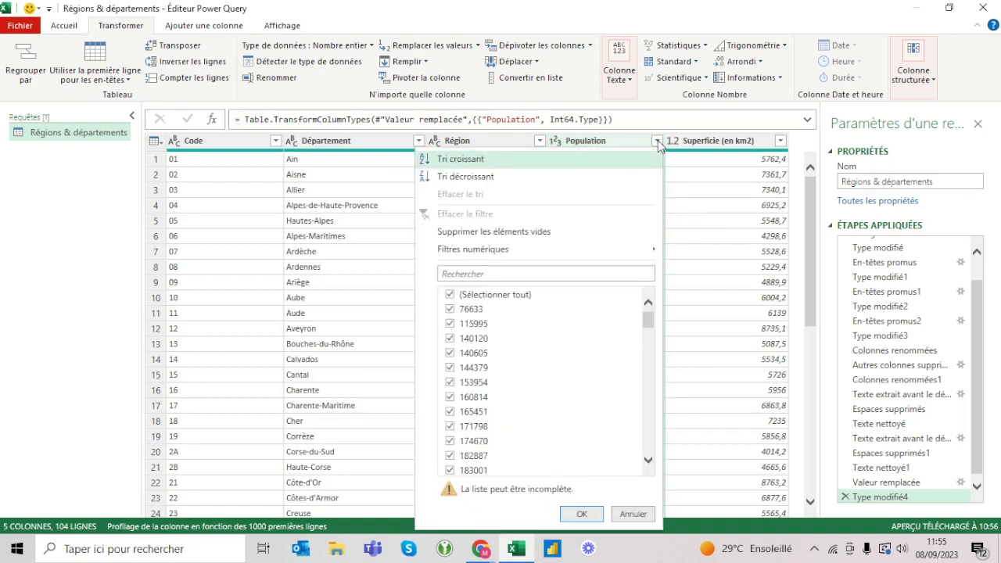
{"action": "left_click", "coordinate": [608, 141]}
{"action": "left_click", "coordinate": [657, 141]}
{"action": "left_click_drag", "start_coordinate": [648, 320], "coordinate": [625, 489]}
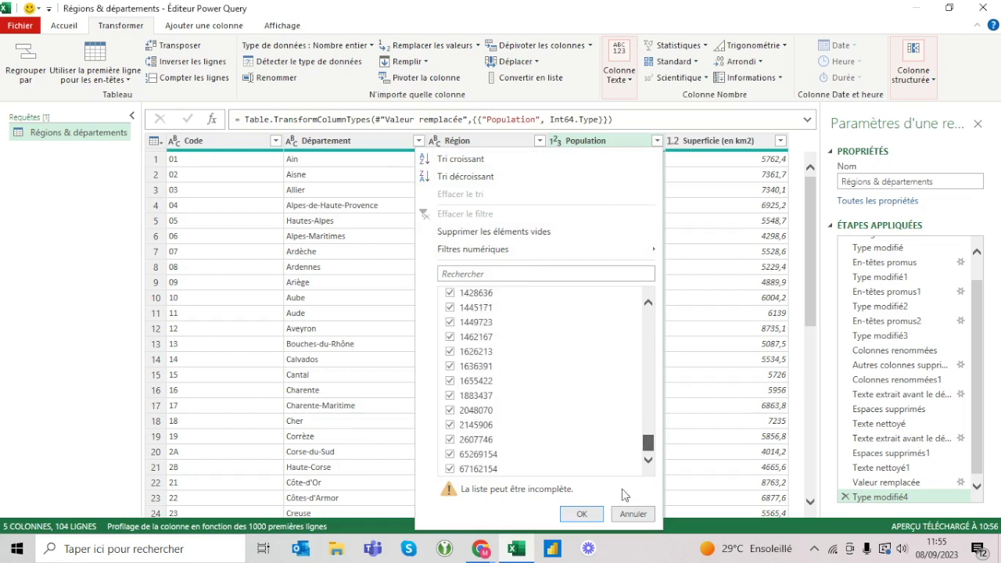
{"action": "key", "text": "Escape"}
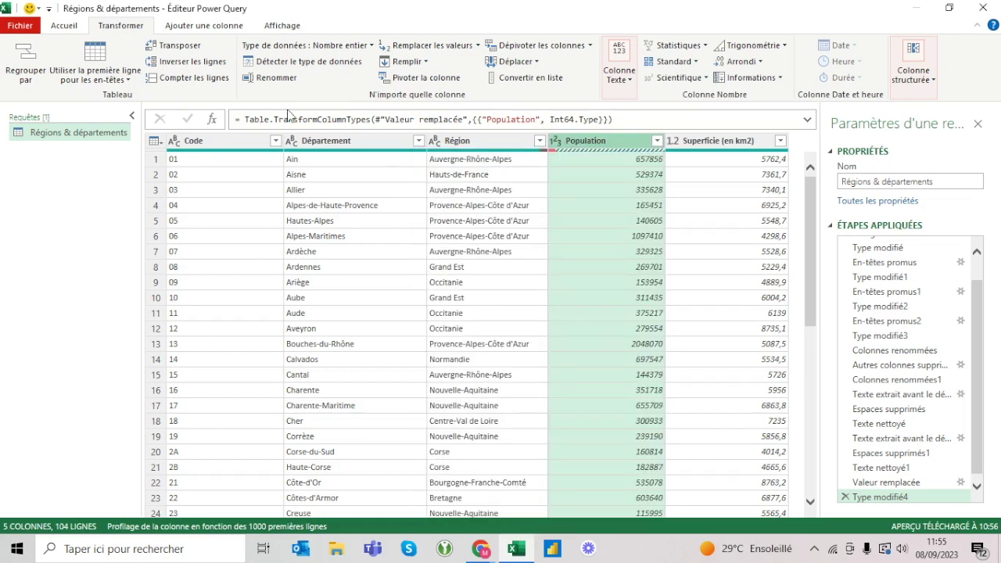
Step: Filter Code to exclude Départements d'outre-mer, France (DROM inclus, hors COM) and France métropolitaine
{"action": "left_click", "coordinate": [275, 142]}
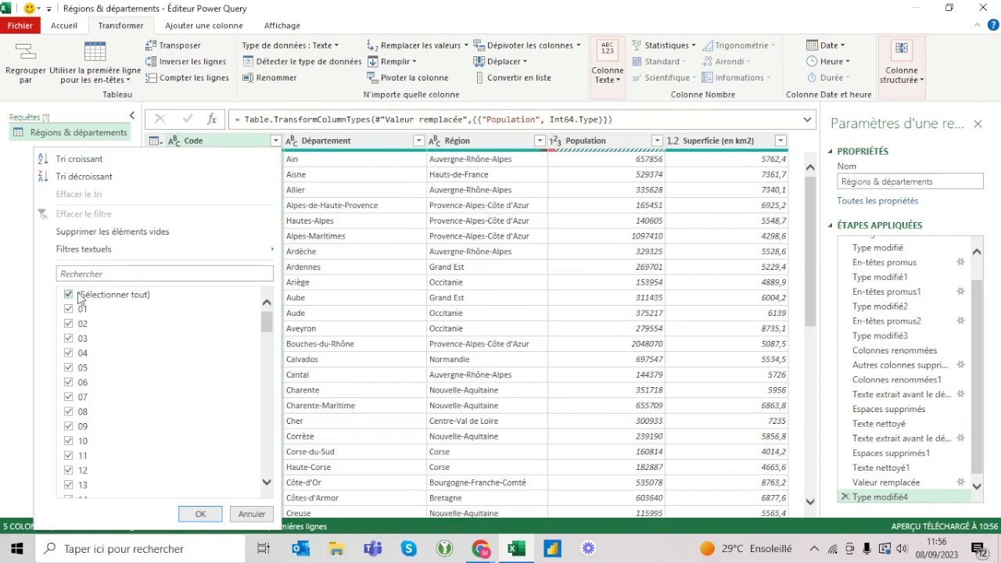
{"action": "left_click_drag", "start_coordinate": [265, 322], "coordinate": [260, 486]}
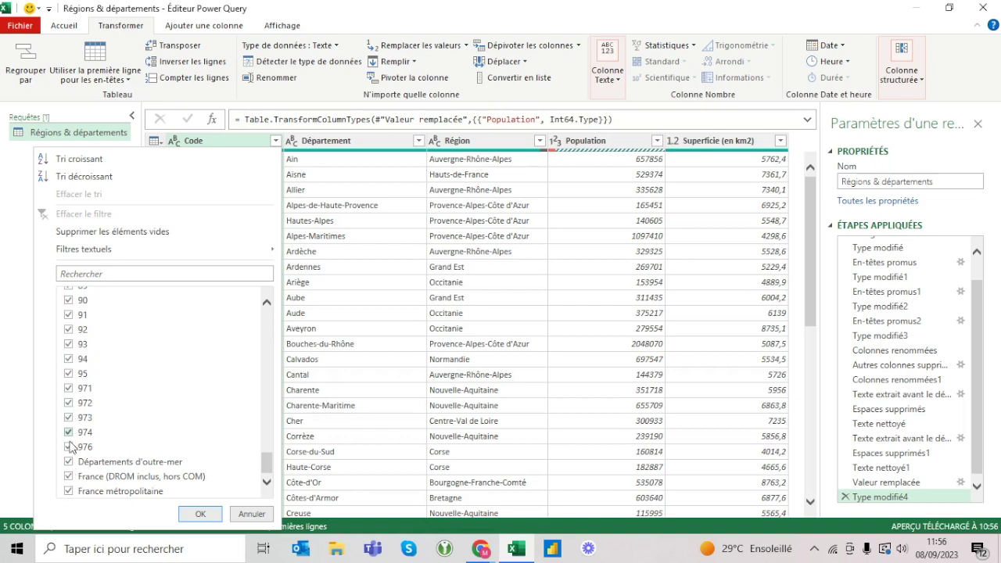
{"action": "left_click", "coordinate": [68, 461]}
{"action": "left_click", "coordinate": [68, 460]}
{"action": "left_click", "coordinate": [68, 477]}
{"action": "left_click", "coordinate": [69, 491]}
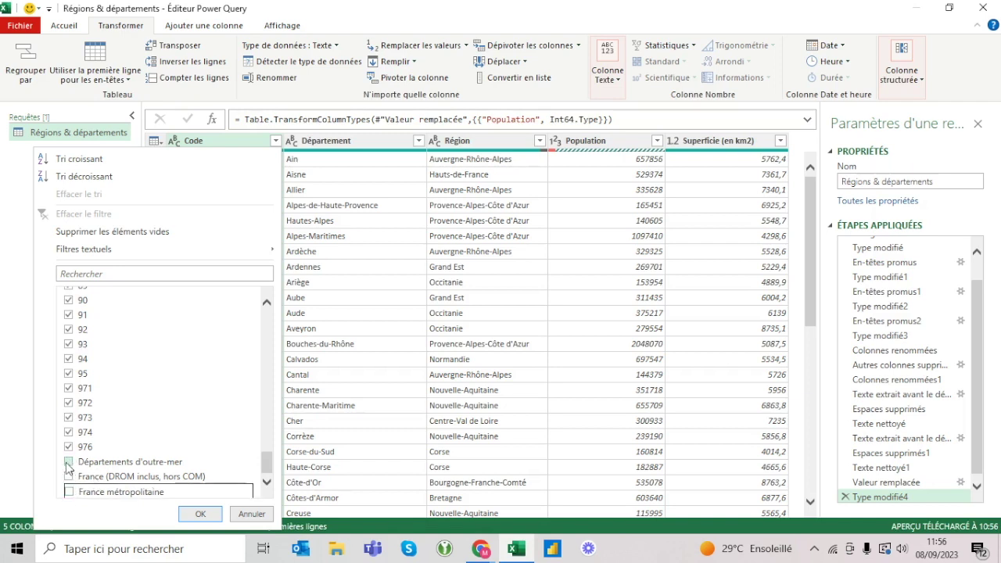
{"action": "left_click", "coordinate": [200, 513]}
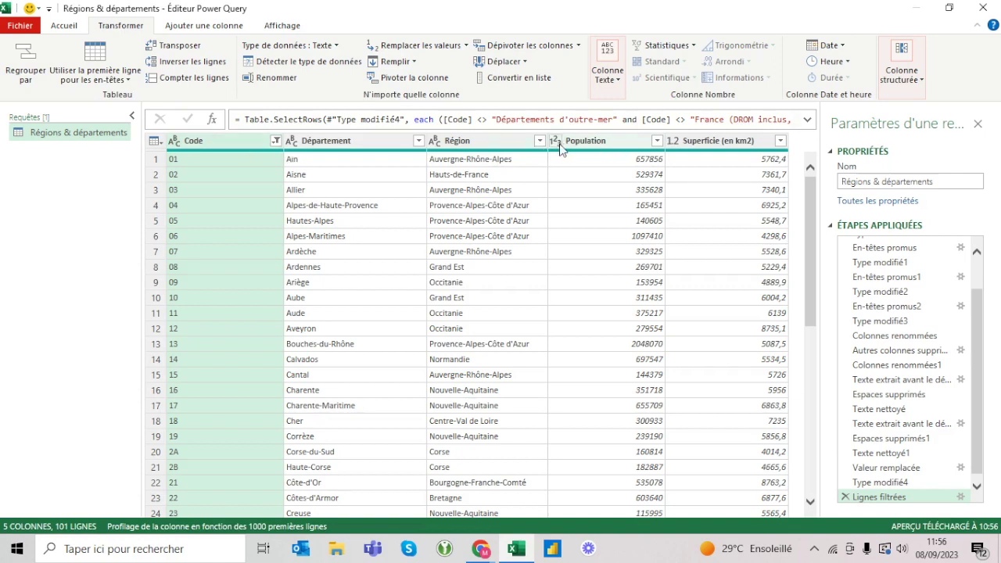
{"action": "left_click", "coordinate": [920, 469]}
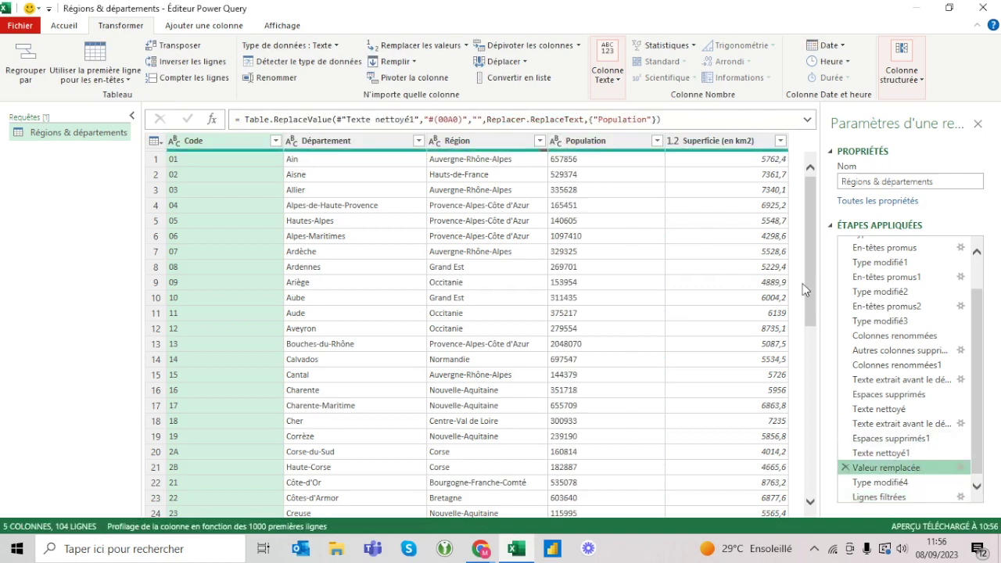
{"action": "left_click", "coordinate": [905, 426]}
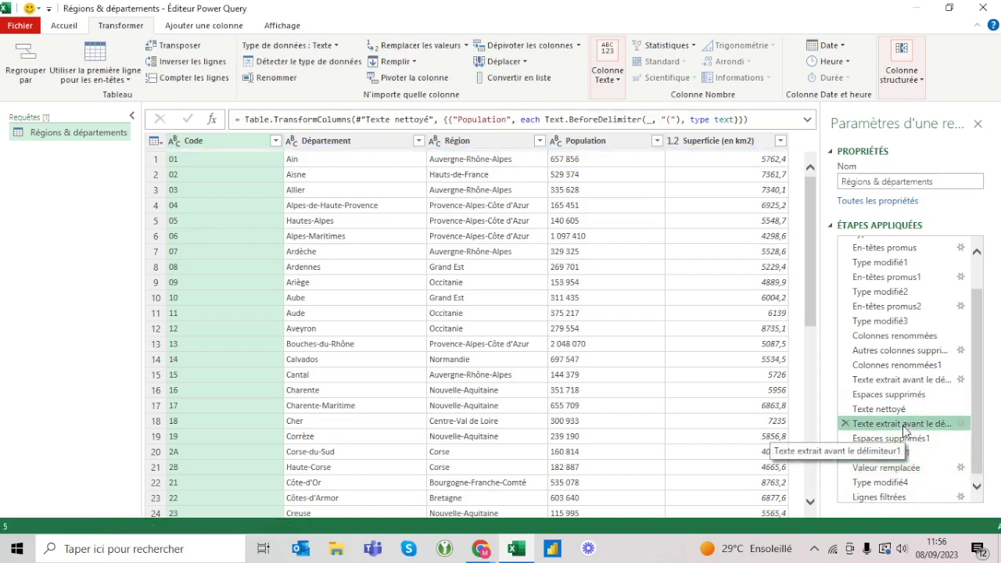
{"action": "left_click", "coordinate": [893, 412]}
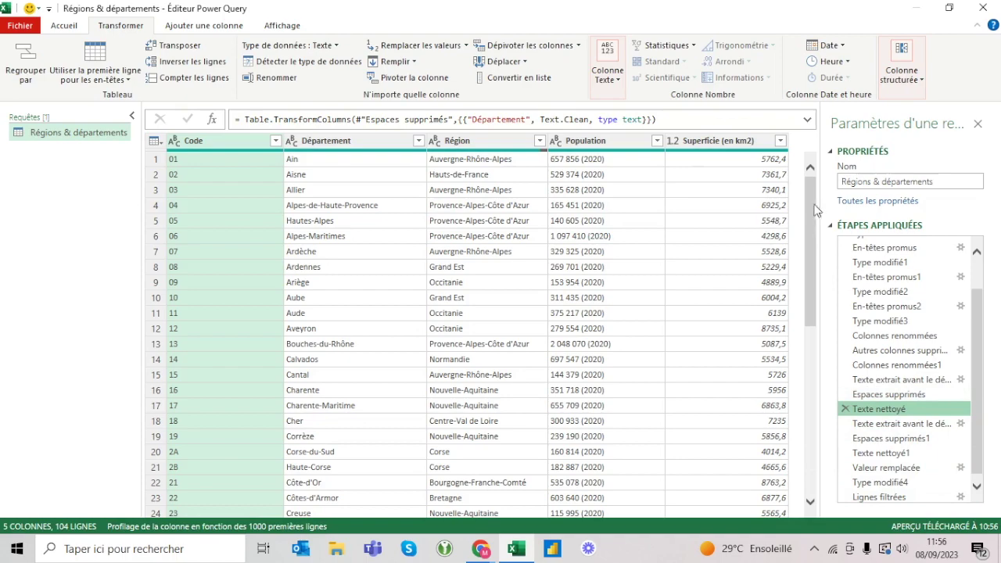
{"action": "left_click_drag", "start_coordinate": [815, 209], "coordinate": [808, 383]}
{"action": "left_click_drag", "start_coordinate": [808, 436], "coordinate": [809, 463]}
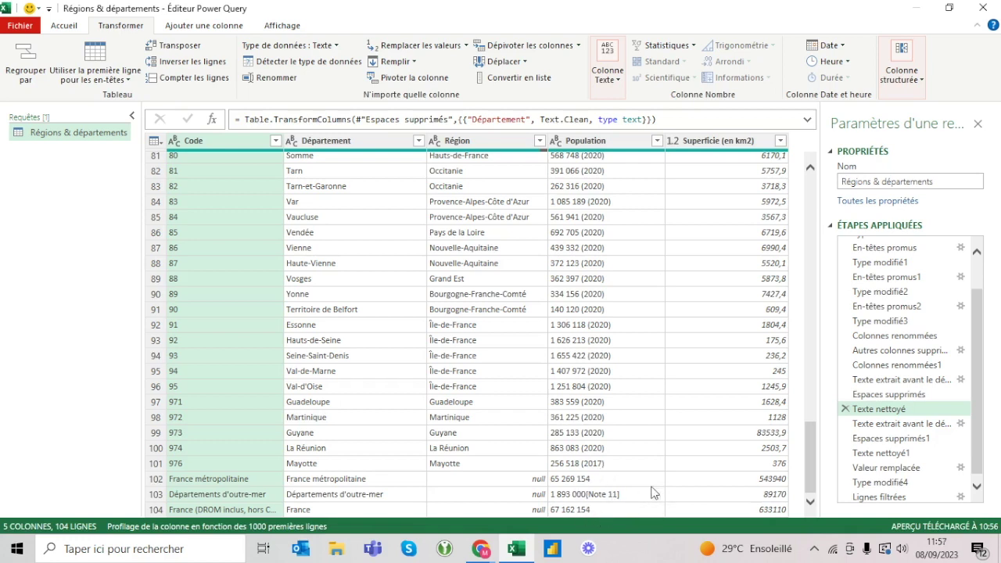
{"action": "scroll", "coordinate": [866, 473], "scroll_direction": "down", "scroll_amount": 1}
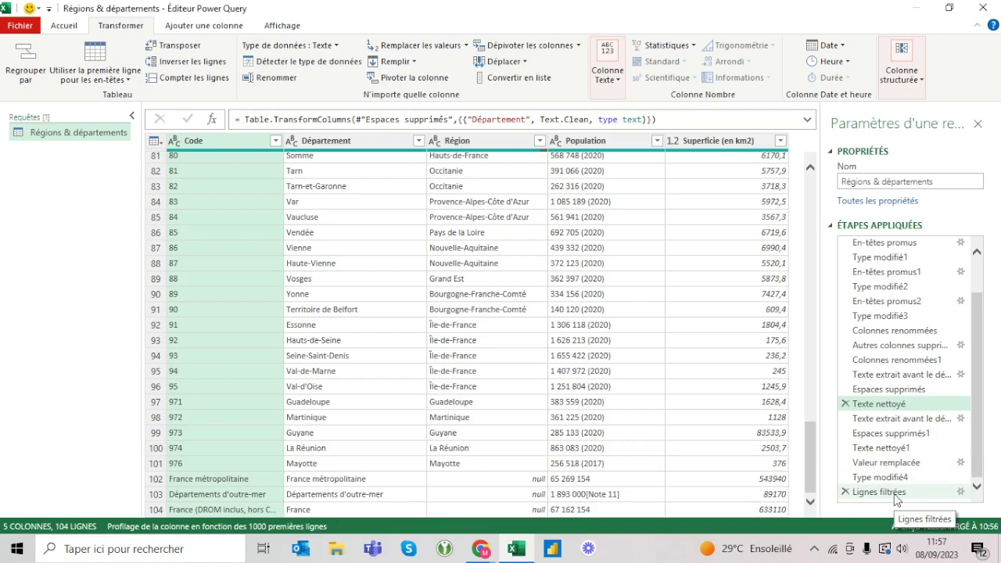
{"action": "left_click", "coordinate": [879, 491]}
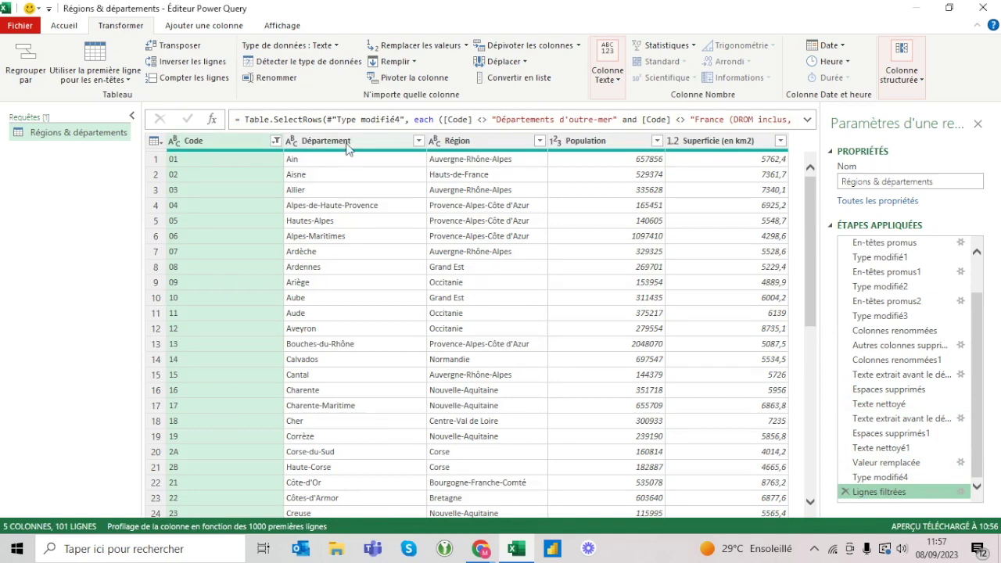
Step: Move Région to the first column and sort rows by Région ascending
{"action": "mouse_move", "coordinate": [498, 140]}
{"action": "left_mouse_down"}
{"action": "mouse_move", "coordinate": [349, 152]}
{"action": "mouse_move", "coordinate": [221, 141]}
{"action": "left_mouse_up"}
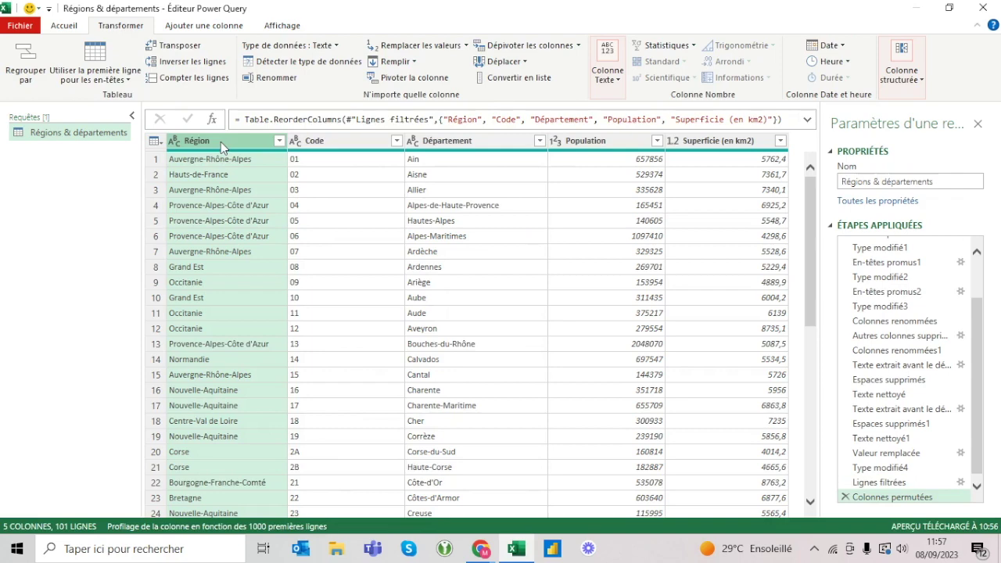
{"action": "left_click", "coordinate": [278, 142]}
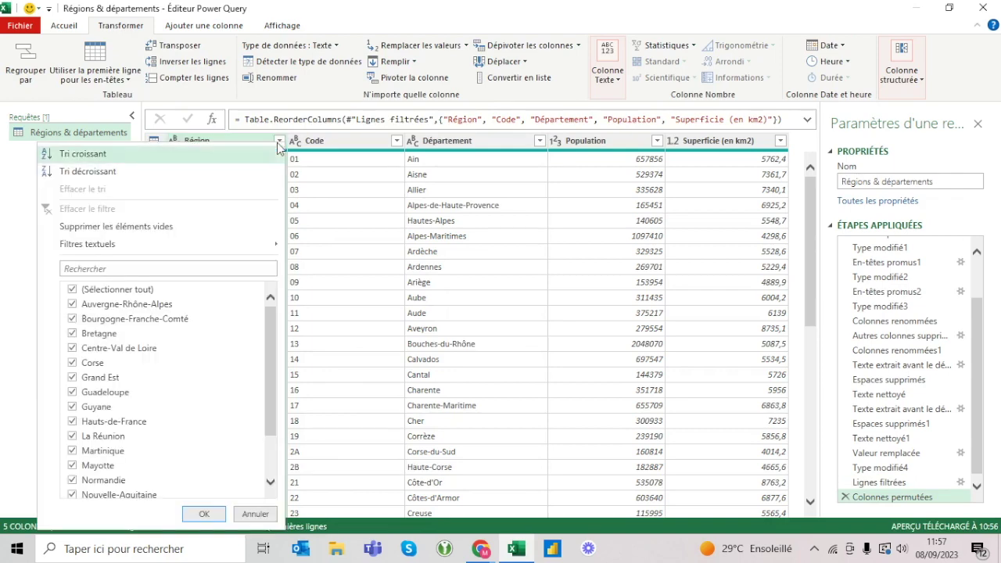
{"action": "left_click", "coordinate": [141, 159]}
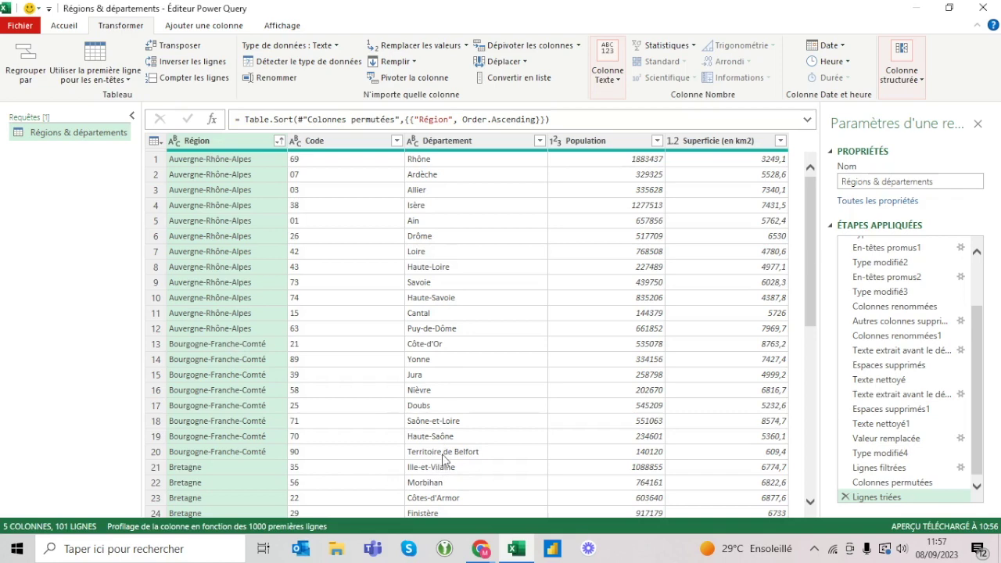
{"action": "scroll", "coordinate": [442, 458], "scroll_direction": "down", "scroll_amount": 4}
{"action": "scroll", "coordinate": [442, 458], "scroll_direction": "down", "scroll_amount": 1}
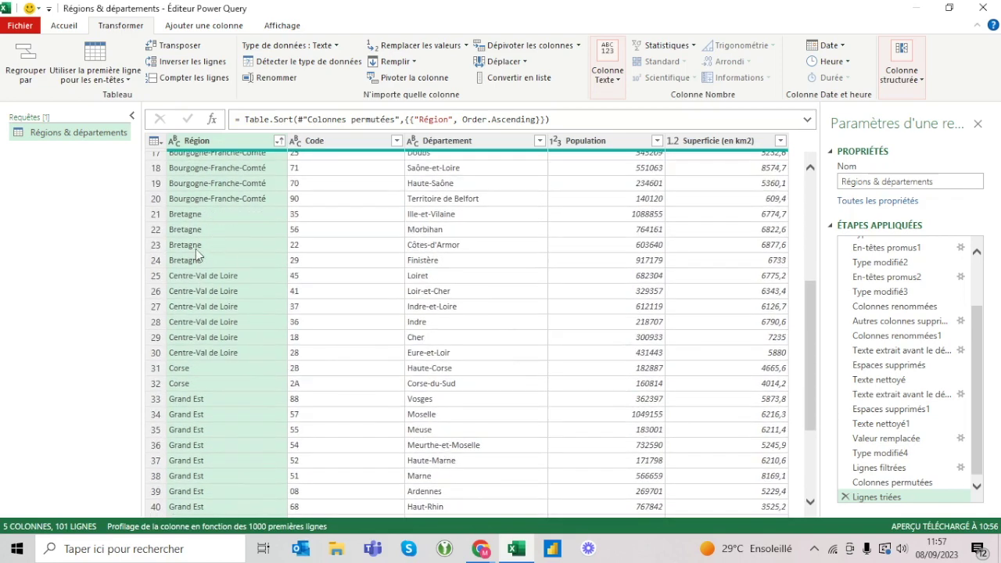
{"action": "scroll", "coordinate": [196, 348], "scroll_direction": "down", "scroll_amount": 3}
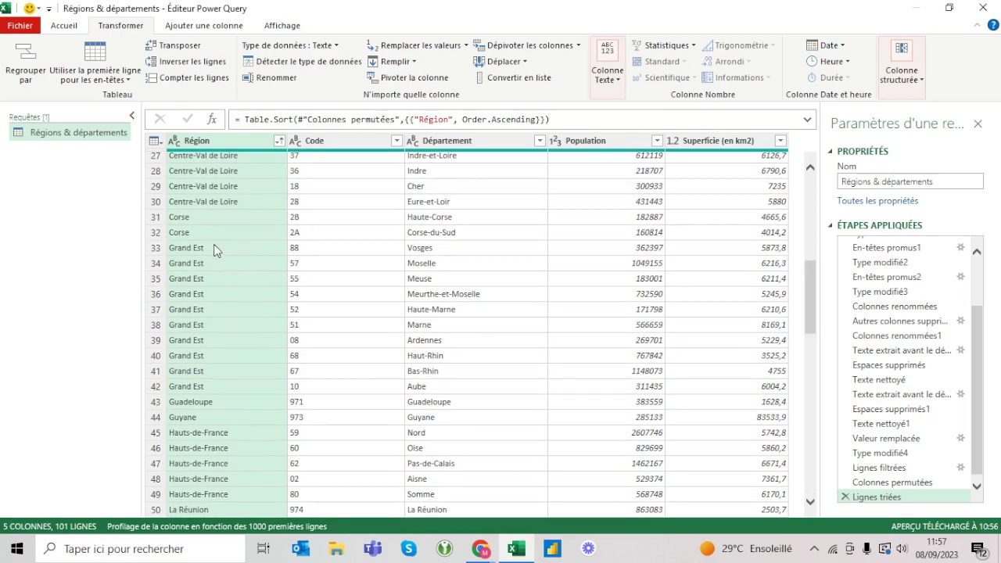
{"action": "scroll", "coordinate": [217, 251], "scroll_direction": "down", "scroll_amount": 4}
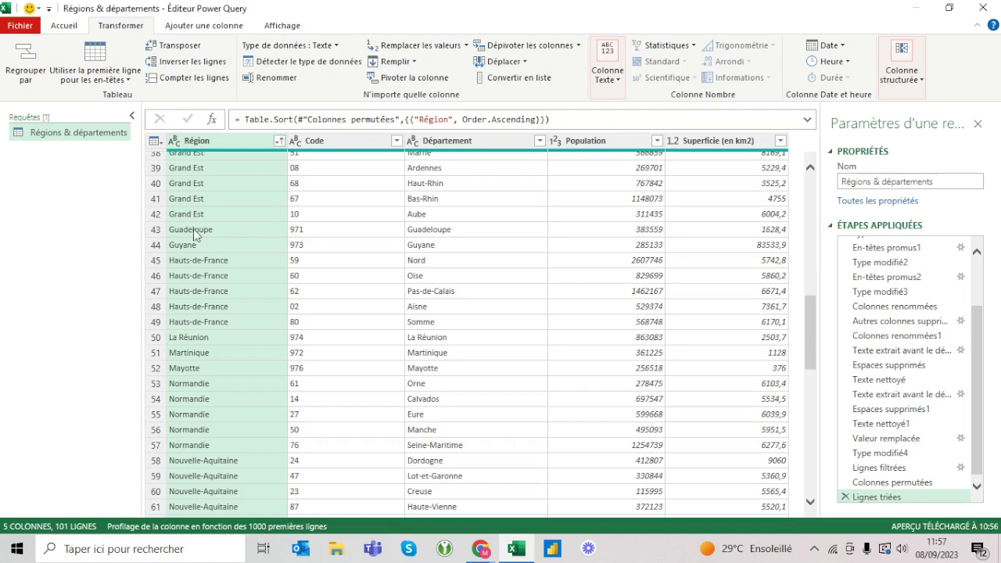
{"action": "scroll", "coordinate": [191, 255], "scroll_direction": "down", "scroll_amount": 3}
{"action": "scroll", "coordinate": [193, 250], "scroll_direction": "down", "scroll_amount": 9}
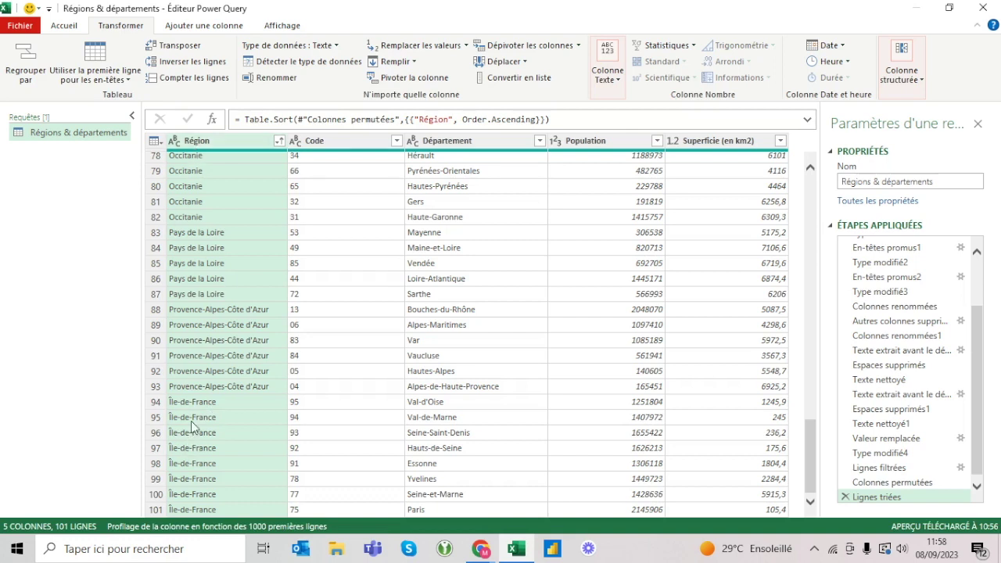
{"action": "scroll", "coordinate": [194, 411], "scroll_direction": "up", "scroll_amount": 9}
{"action": "scroll", "coordinate": [197, 402], "scroll_direction": "up", "scroll_amount": 8}
{"action": "scroll", "coordinate": [197, 402], "scroll_direction": "up", "scroll_amount": 9}
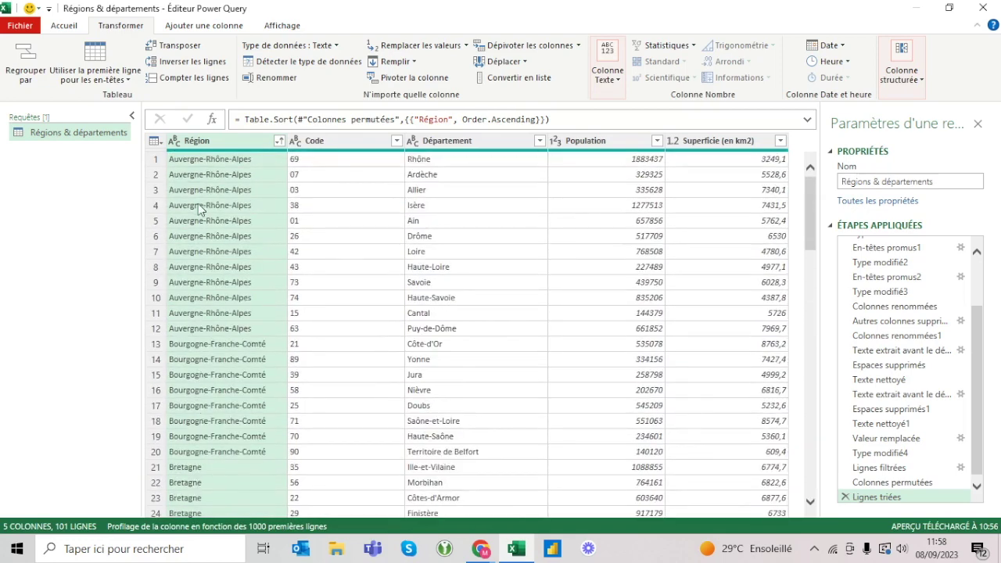
Step: Load the query to a new sheet and shift the table to start at B4
{"action": "left_click", "coordinate": [75, 27]}
{"action": "left_click", "coordinate": [31, 57]}
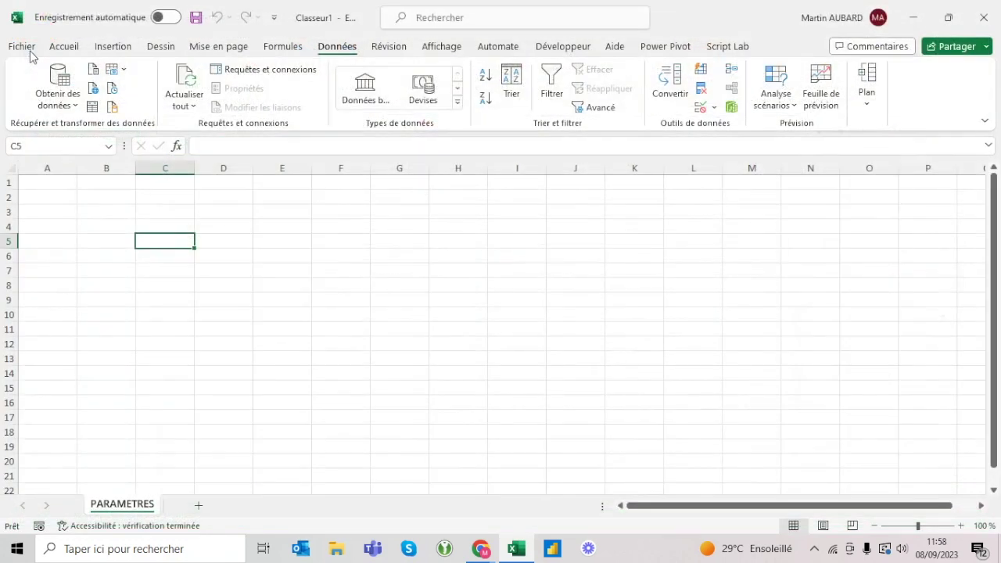
{"action": "left_click", "coordinate": [35, 166]}
{"action": "key", "text": "ctrl+plus"}
{"action": "key", "text": "ctrl+plus"}
{"action": "key", "text": "ctrl+plus"}
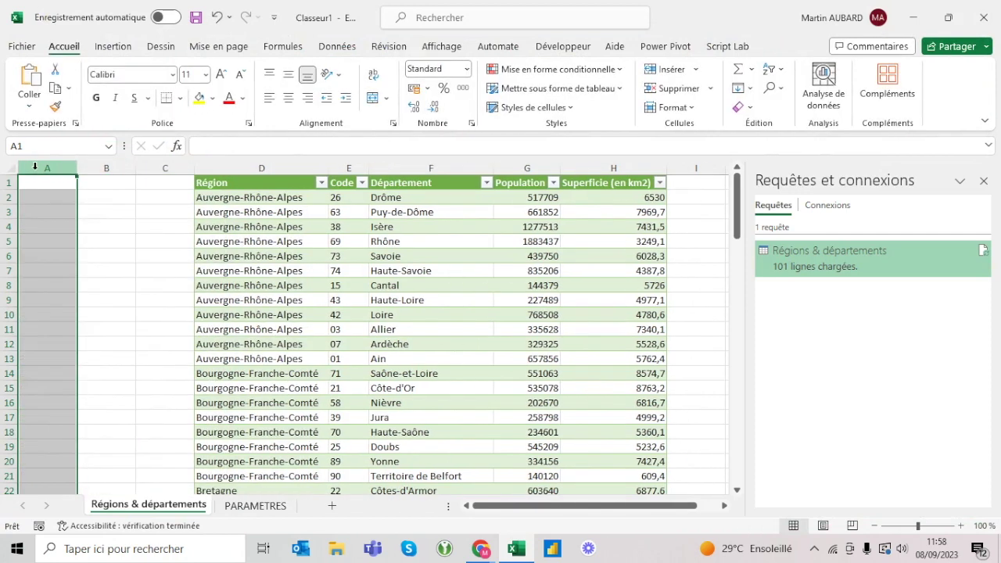
{"action": "left_click", "coordinate": [10, 181]}
{"action": "key", "text": "ctrl+plus"}
{"action": "key", "text": "ctrl+plus"}
{"action": "key", "text": "ctrl+plus"}
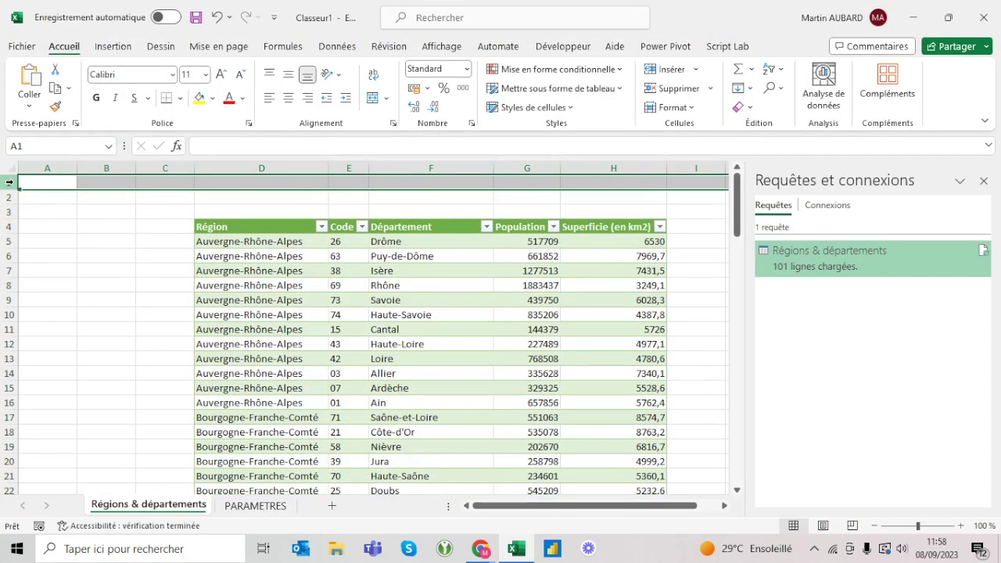
{"action": "left_click_drag", "start_coordinate": [181, 161], "coordinate": [116, 161]}
{"action": "key", "text": "ctrl+minus"}
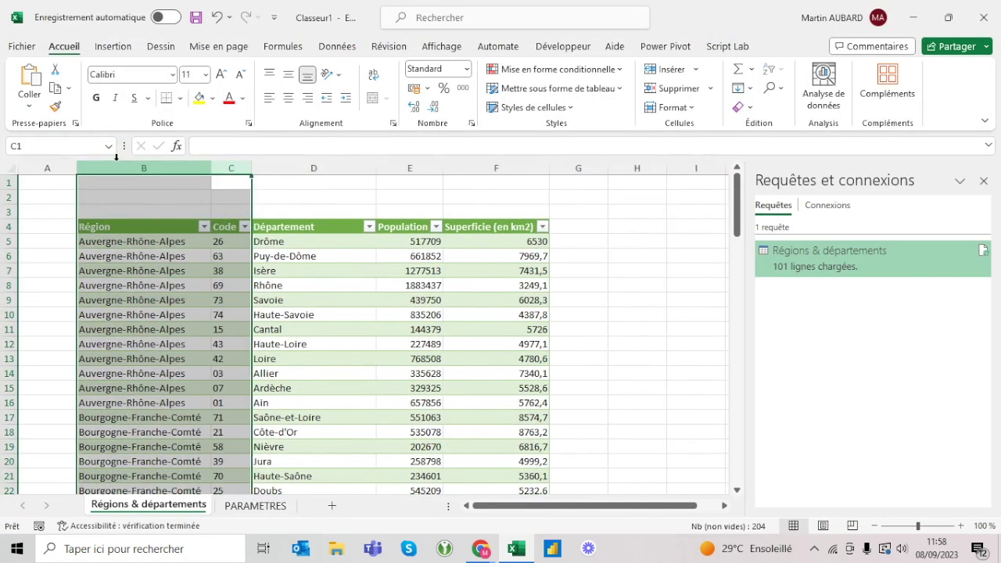
{"action": "left_click", "coordinate": [104, 227]}
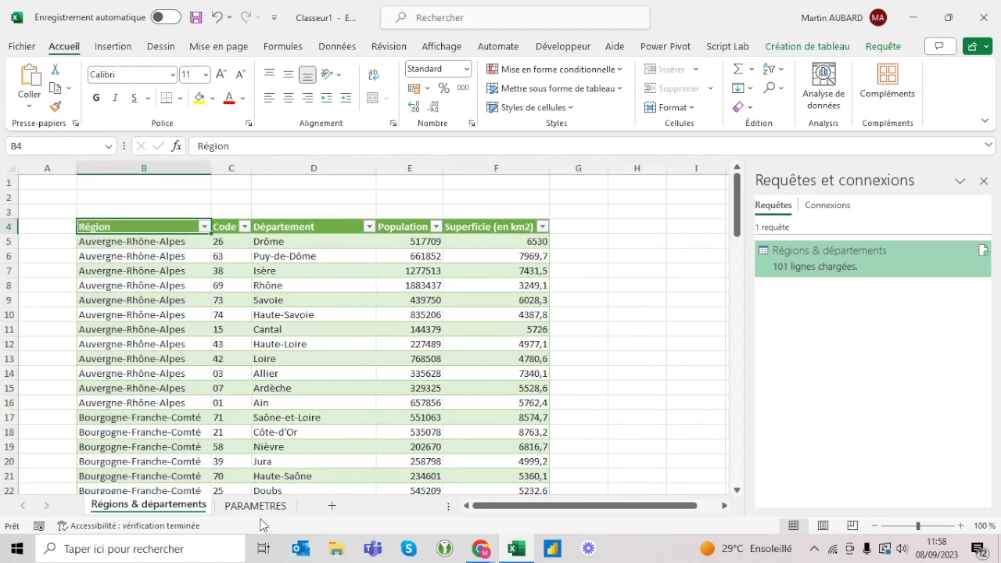
Step: Delete the empty PARAMETRES sheet and rename the table's sheet to PARAMETRES
{"action": "left_click", "coordinate": [263, 512]}
{"action": "right_click", "coordinate": [262, 513]}
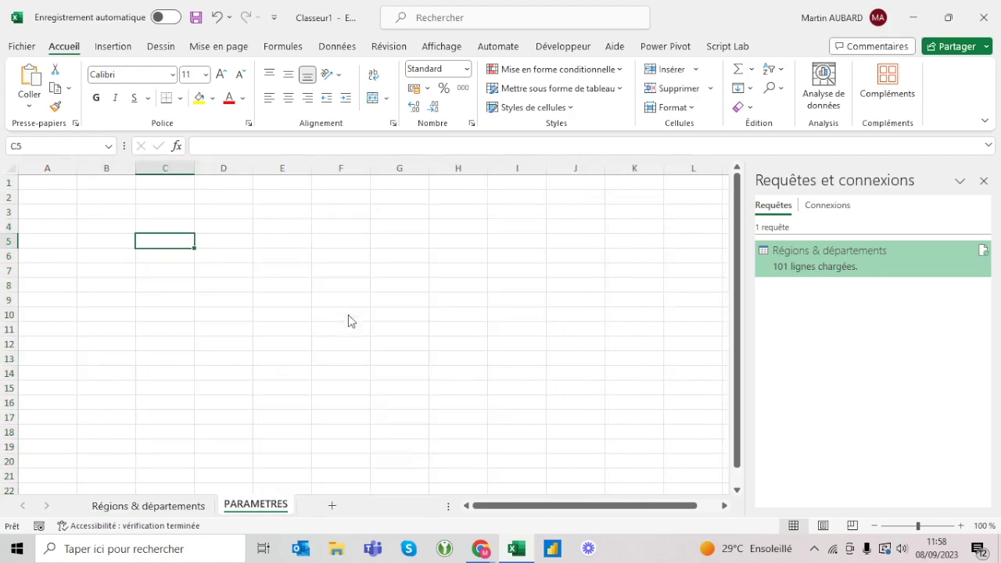
{"action": "left_click", "coordinate": [353, 312]}
{"action": "double_click", "coordinate": [166, 506]}
{"action": "type", "text": "PARAMETRE"}
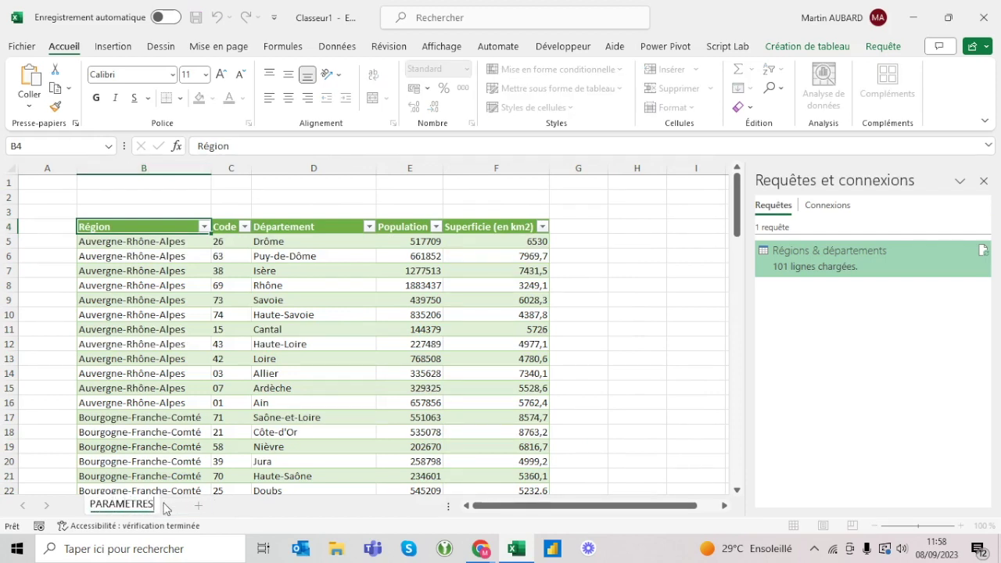
{"action": "type", "text": "S"}
{"action": "key", "text": "Return"}
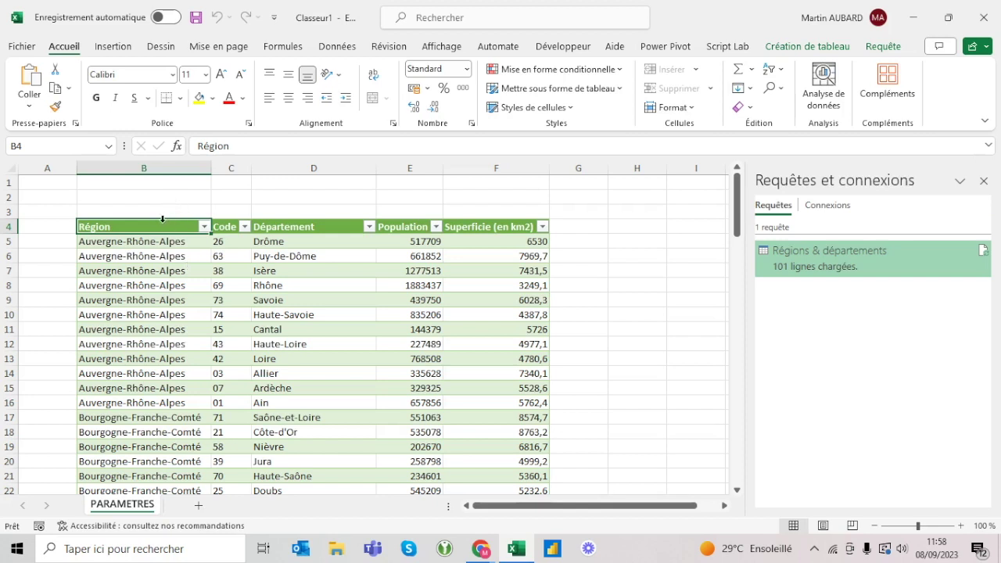
{"action": "key", "text": "ctrl+space"}
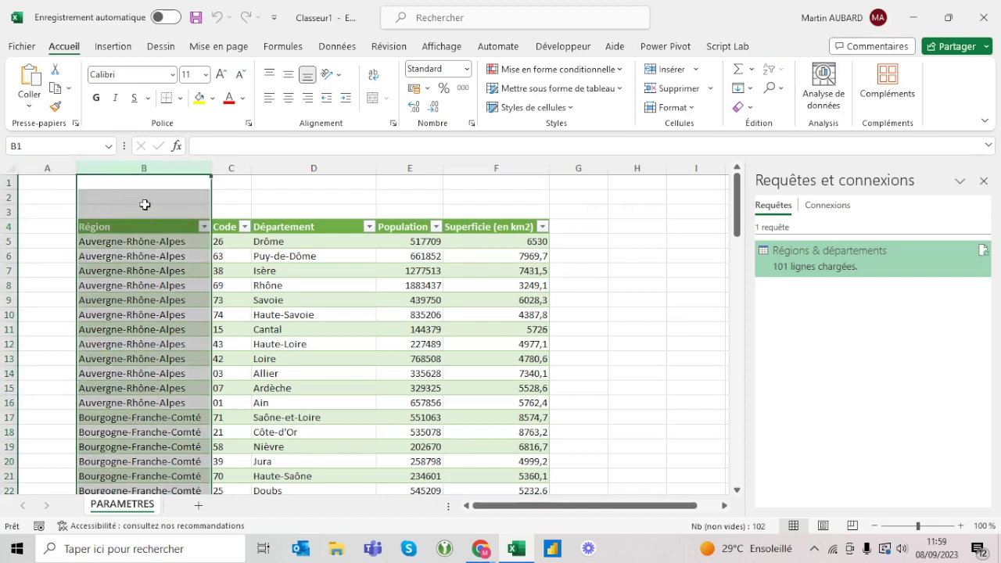
{"action": "left_click", "coordinate": [157, 197]}
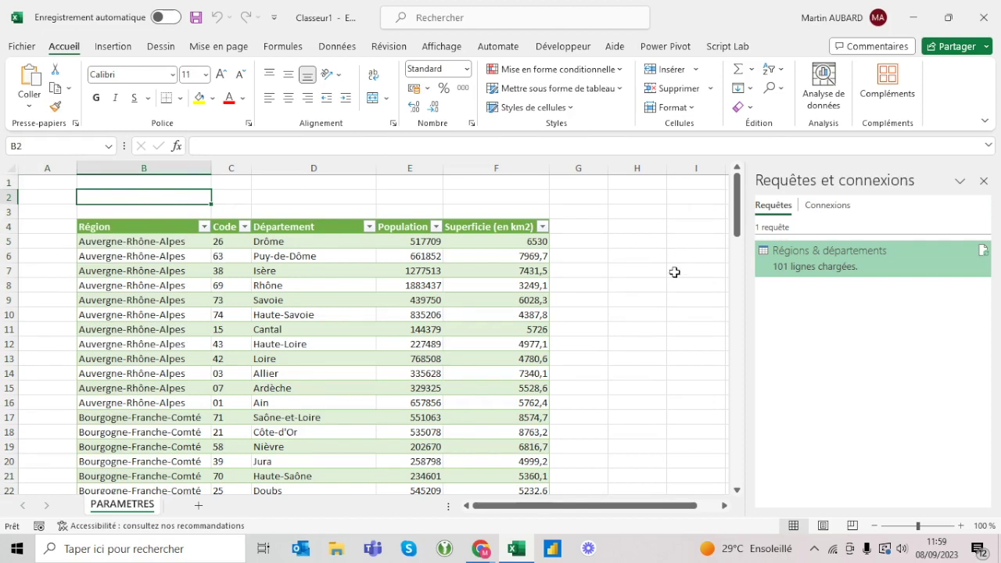
{"action": "left_click", "coordinate": [230, 219]}
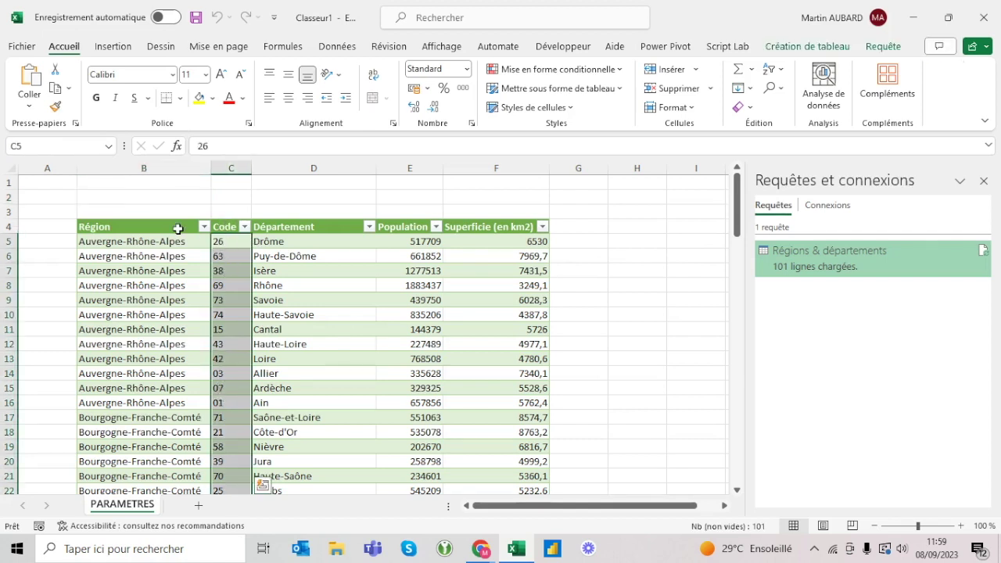
{"action": "left_click", "coordinate": [134, 225]}
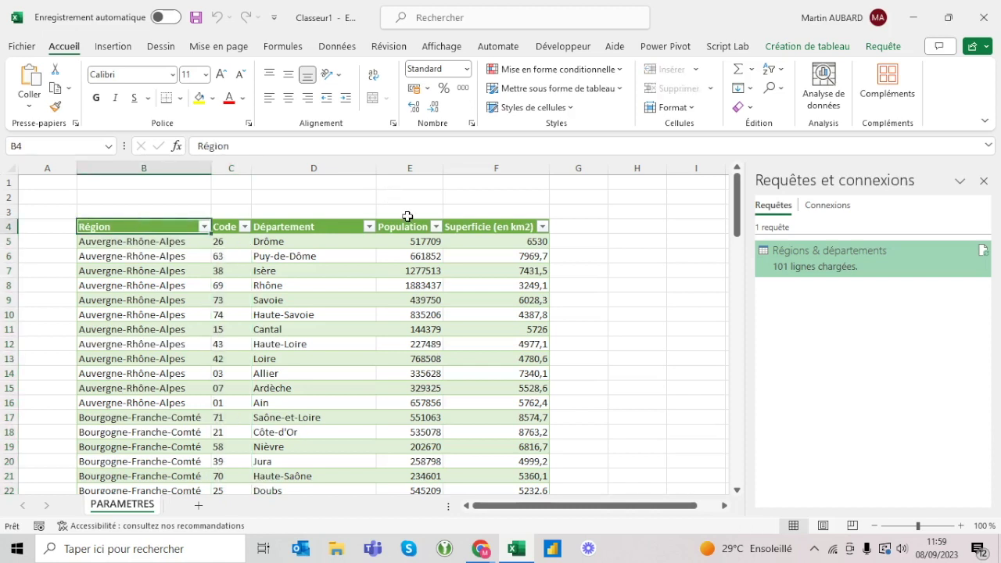
{"action": "left_click", "coordinate": [338, 218]}
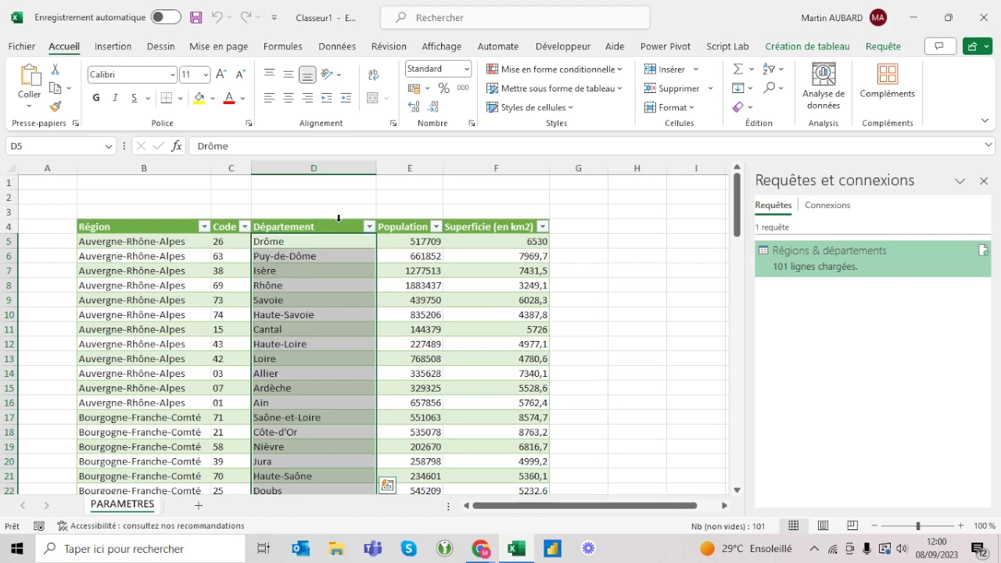
Step: Launch the Power Query editor and preview the Régions & départements query's Source step
{"action": "left_click", "coordinate": [337, 47]}
{"action": "left_click", "coordinate": [56, 98]}
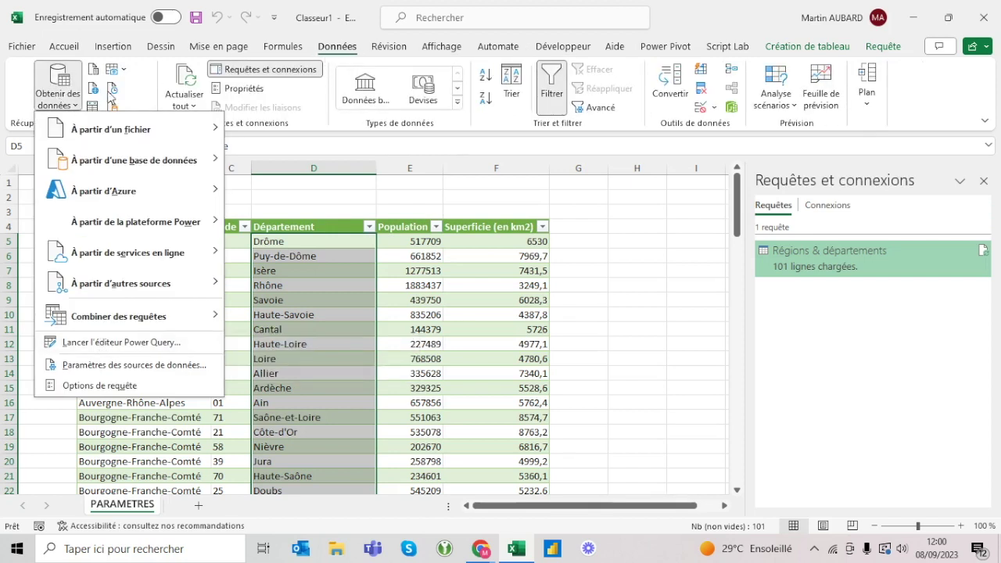
{"action": "left_click", "coordinate": [106, 346]}
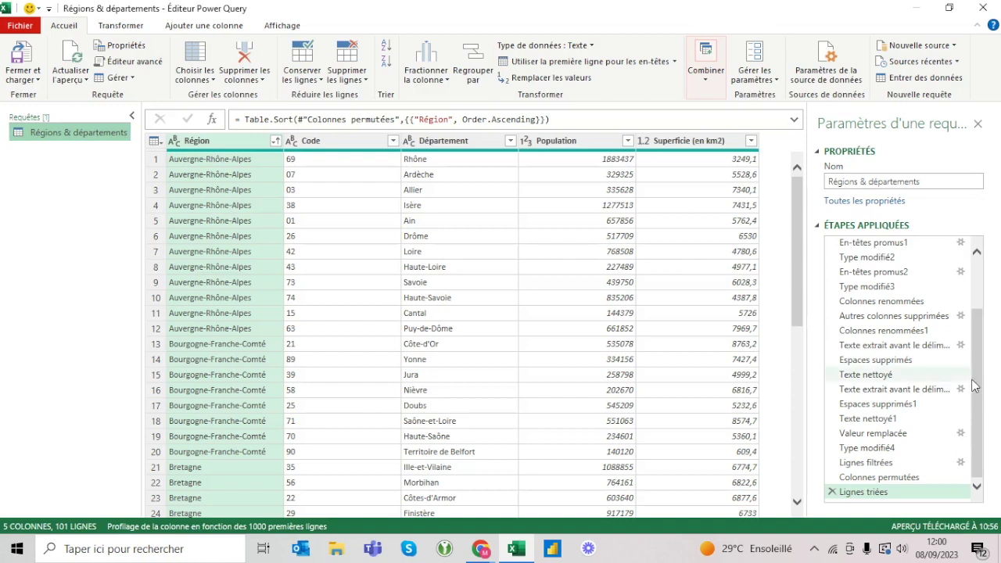
{"action": "scroll", "coordinate": [983, 314], "scroll_direction": "up", "scroll_amount": 2}
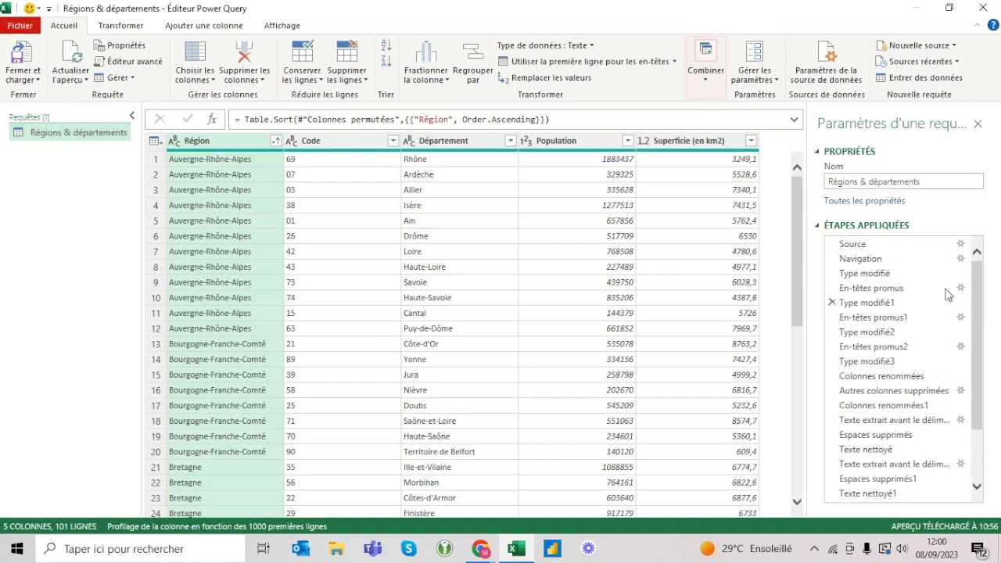
{"action": "scroll", "coordinate": [981, 415], "scroll_direction": "down", "scroll_amount": 2}
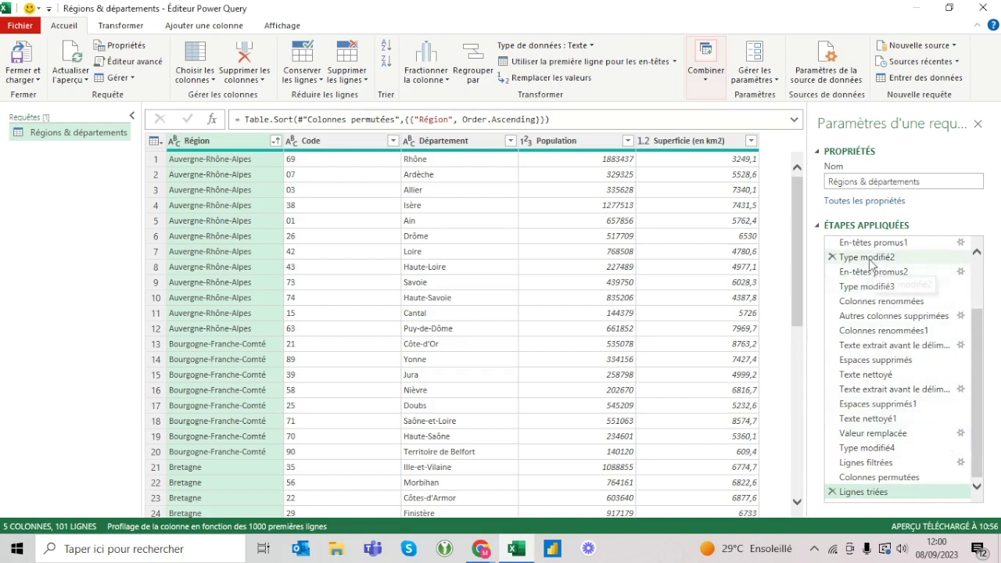
{"action": "scroll", "coordinate": [865, 266], "scroll_direction": "up", "scroll_amount": 3}
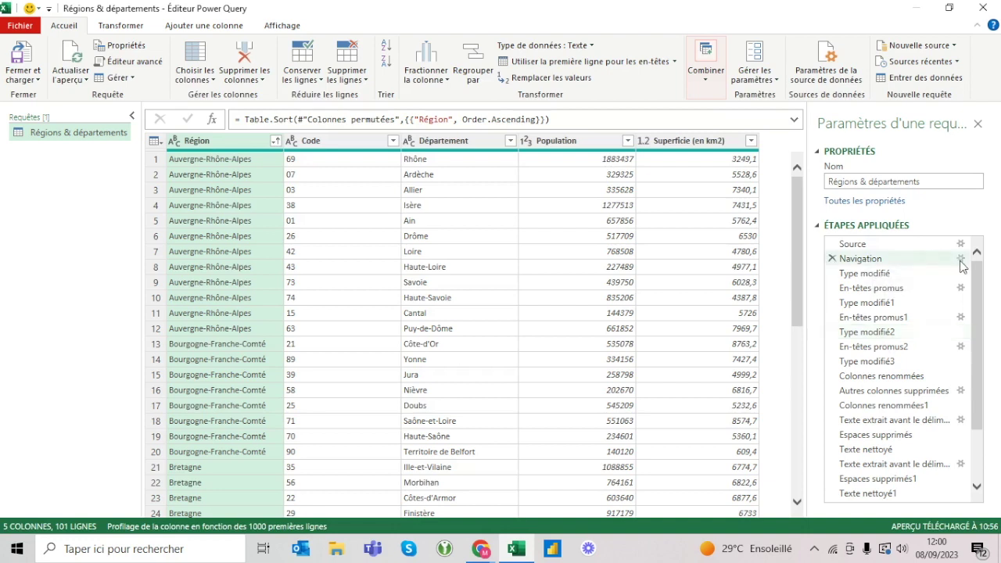
{"action": "left_click_drag", "start_coordinate": [976, 285], "coordinate": [974, 338]}
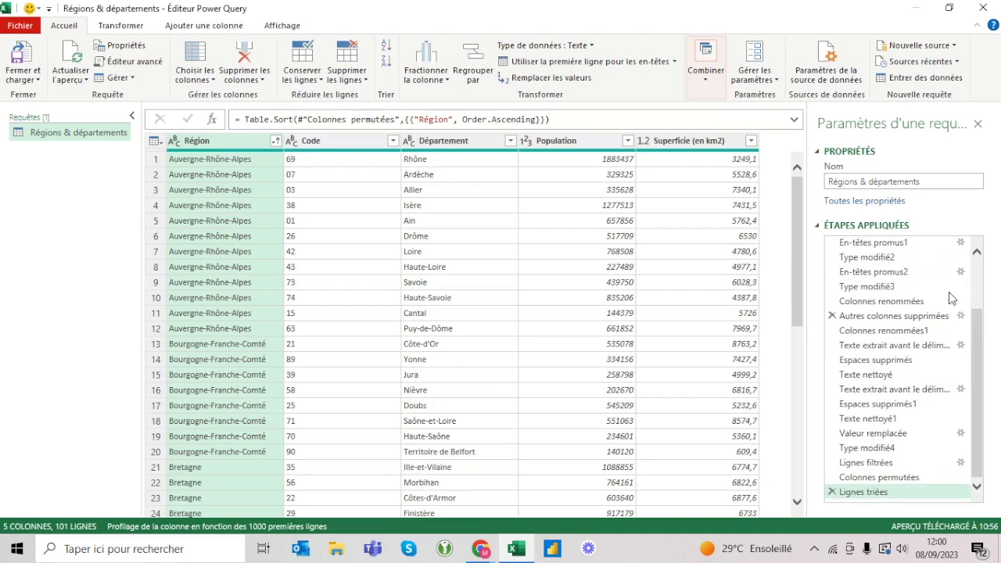
{"action": "left_click_drag", "start_coordinate": [977, 324], "coordinate": [977, 252]}
{"action": "left_click", "coordinate": [905, 248]}
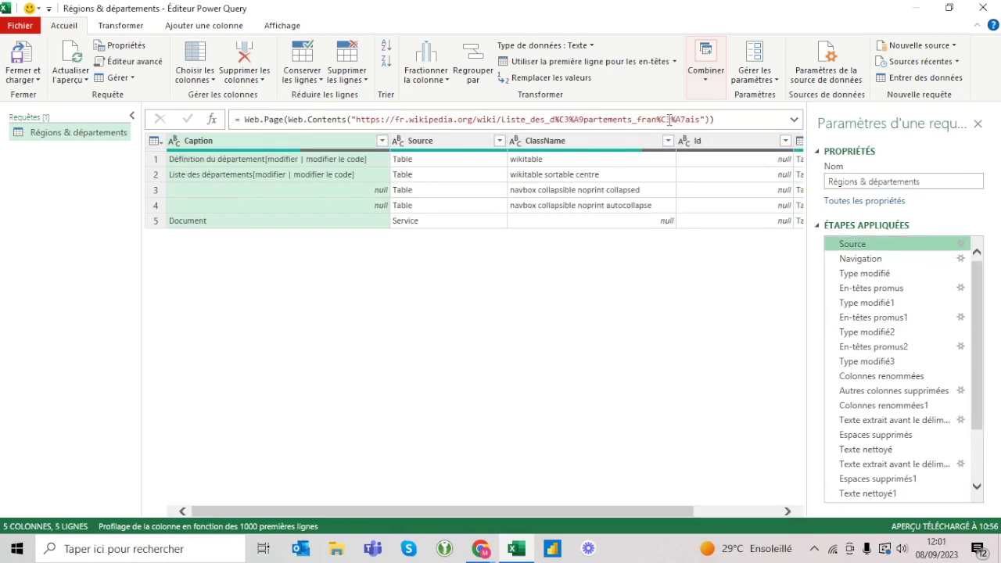
Step: Check the source Wikipedia page in the browser, then return to Power Query
{"action": "key", "text": "alt+Tab"}
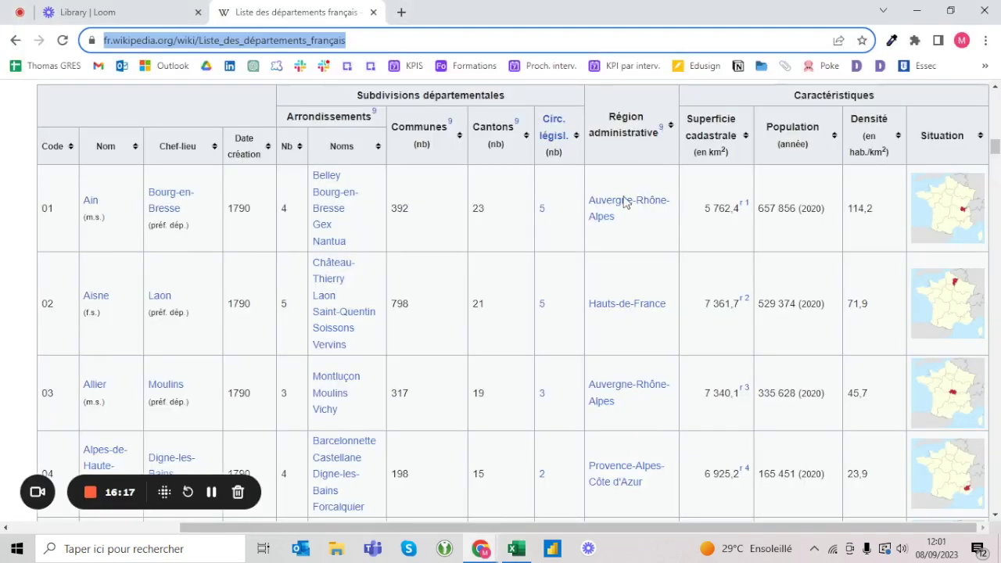
{"action": "scroll", "coordinate": [602, 239], "scroll_direction": "up", "scroll_amount": 5}
{"action": "scroll", "coordinate": [602, 239], "scroll_direction": "up", "scroll_amount": 5}
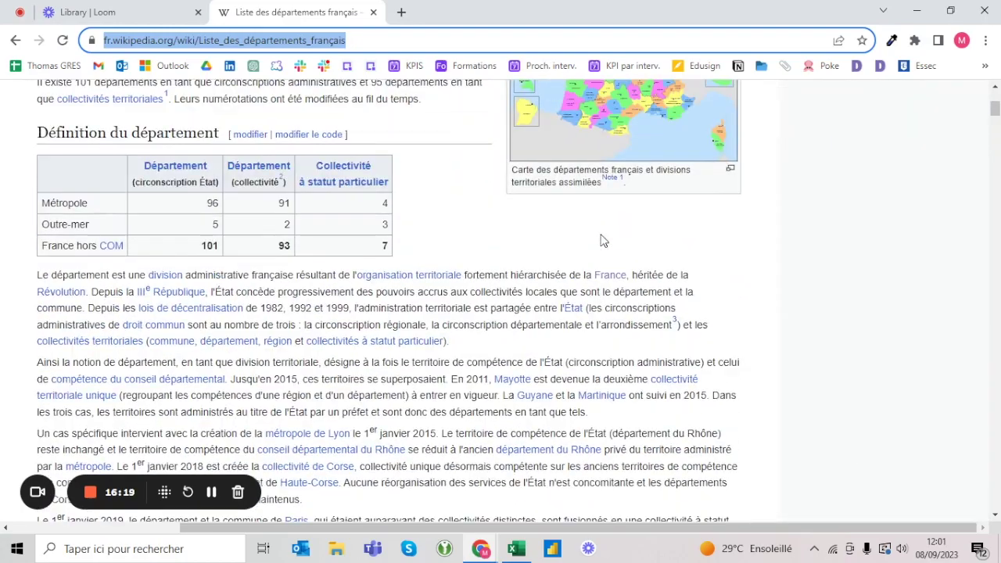
{"action": "scroll", "coordinate": [600, 237], "scroll_direction": "up", "scroll_amount": 4}
{"action": "key", "text": "alt+Tab"}
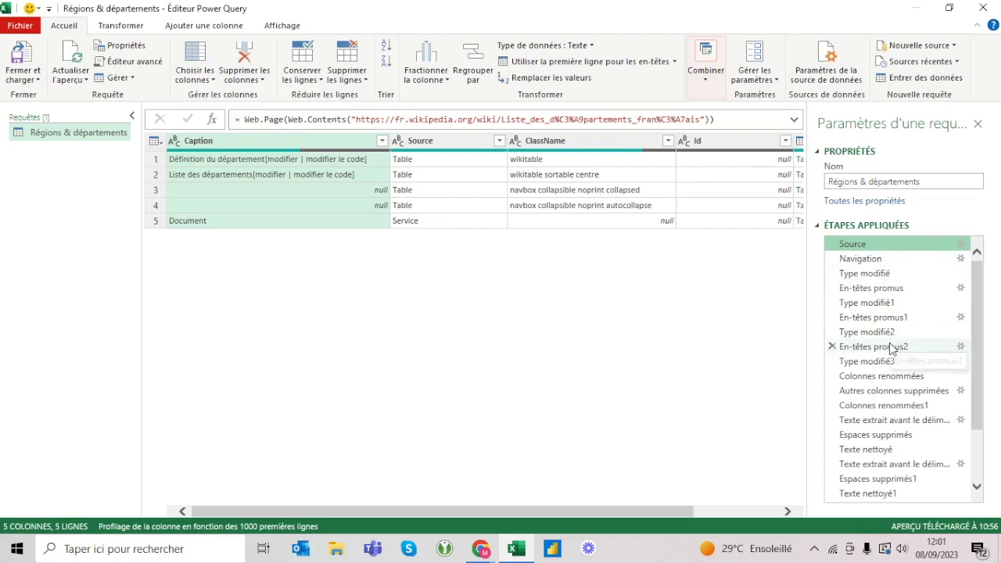
Step: Select the Lignes triées step and close and load the query into Excel
{"action": "scroll", "coordinate": [892, 348], "scroll_direction": "down", "scroll_amount": 2}
{"action": "left_click", "coordinate": [878, 493]}
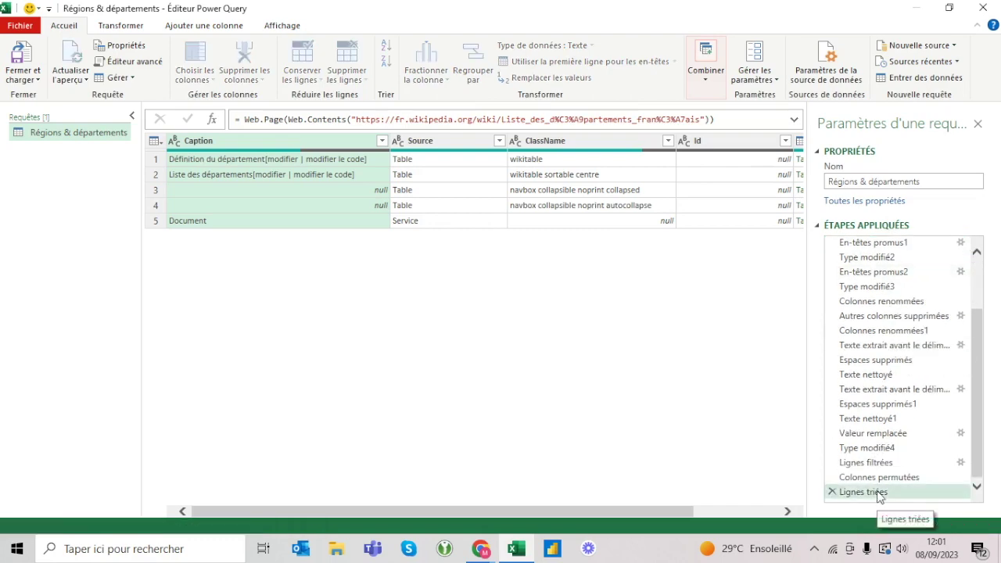
{"action": "left_click", "coordinate": [30, 61]}
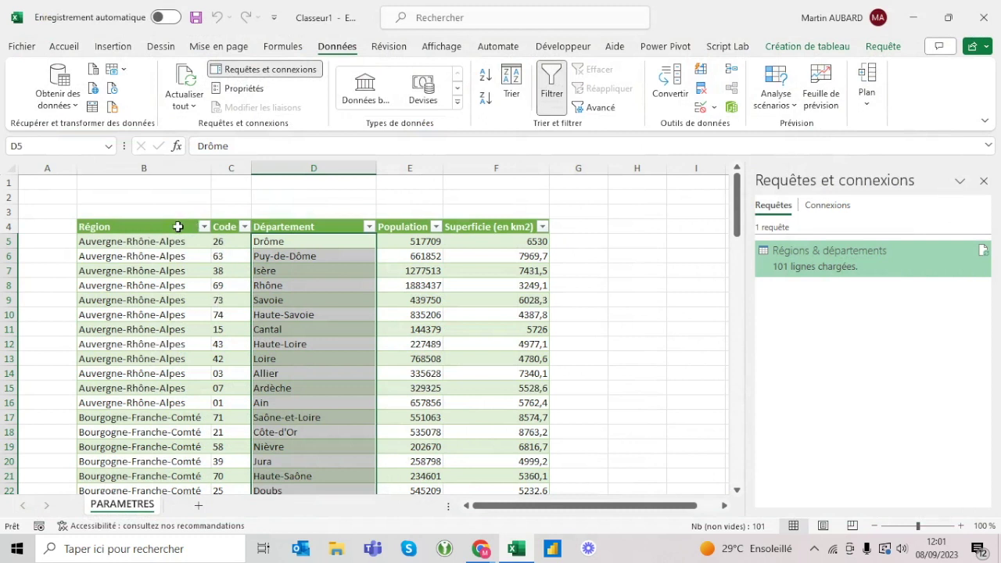